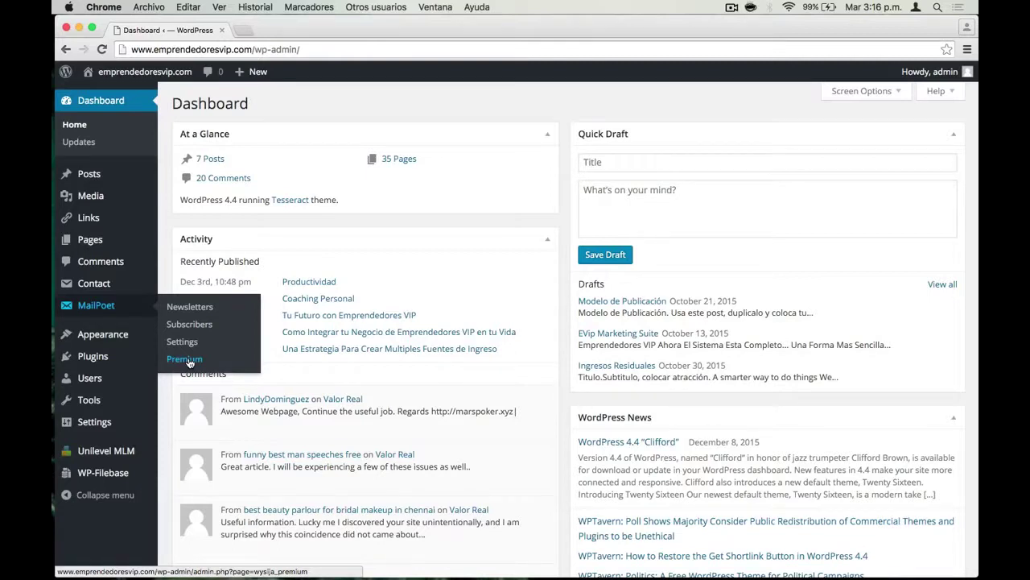
# Step: Open MailPoet's Premium page and look through its features and yearly plan pricing
pyautogui.click(190, 363)
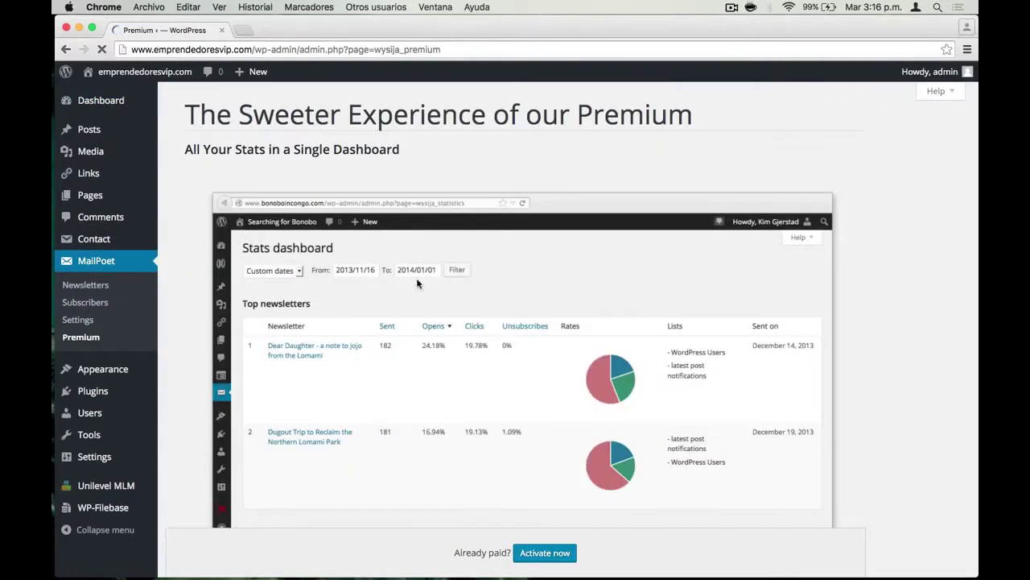
pyautogui.scroll(-5, 456, 327)
pyautogui.scroll(-15, 455, 327)
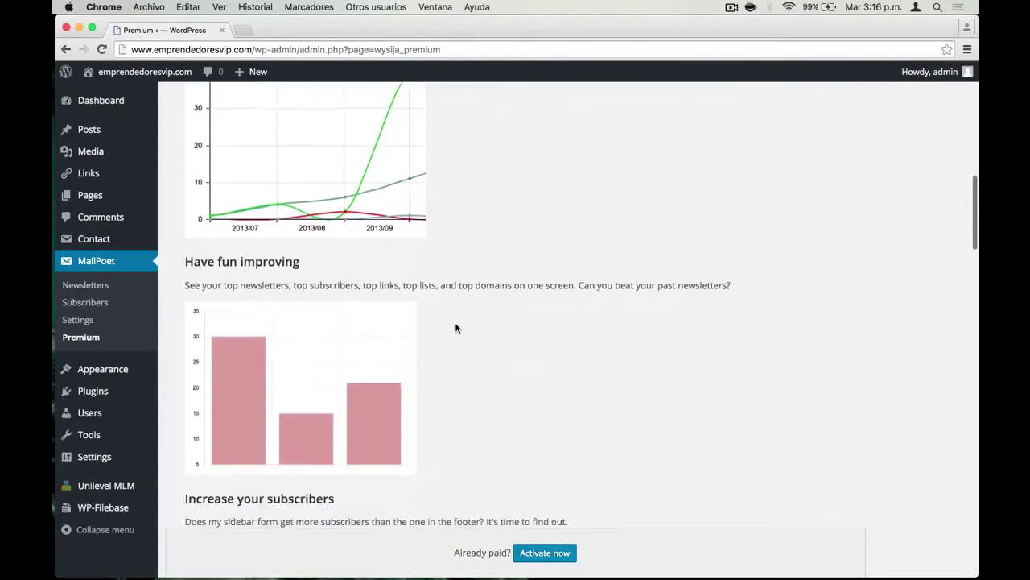
pyautogui.scroll(-15, 455, 327)
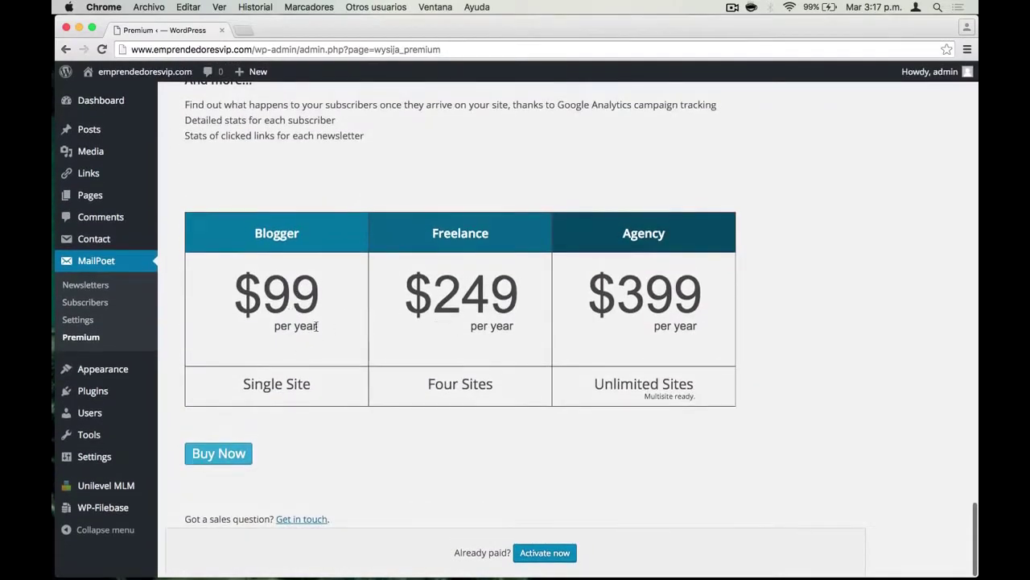
pyautogui.scroll(10, 518, 288)
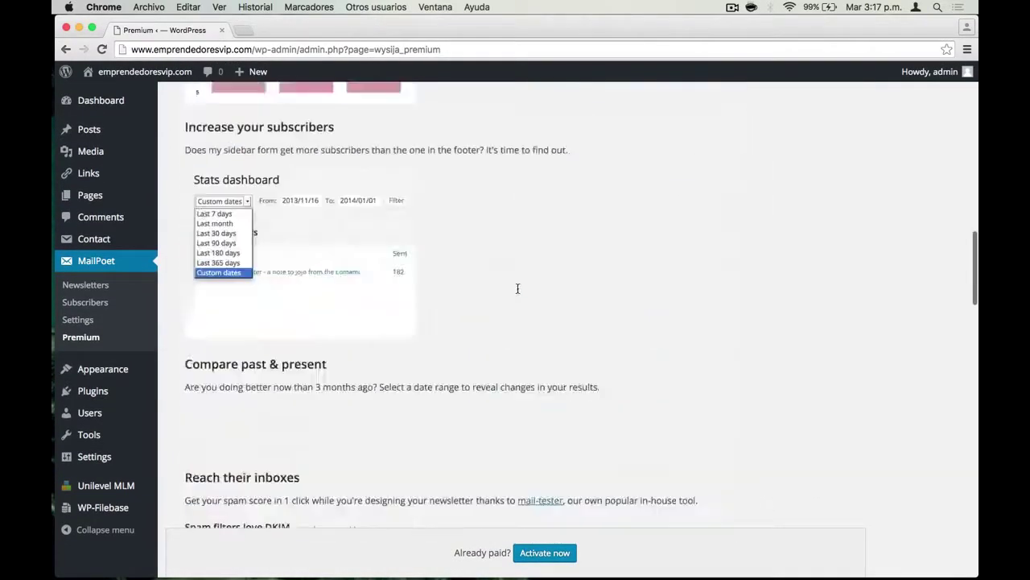
pyautogui.scroll(10, 517, 289)
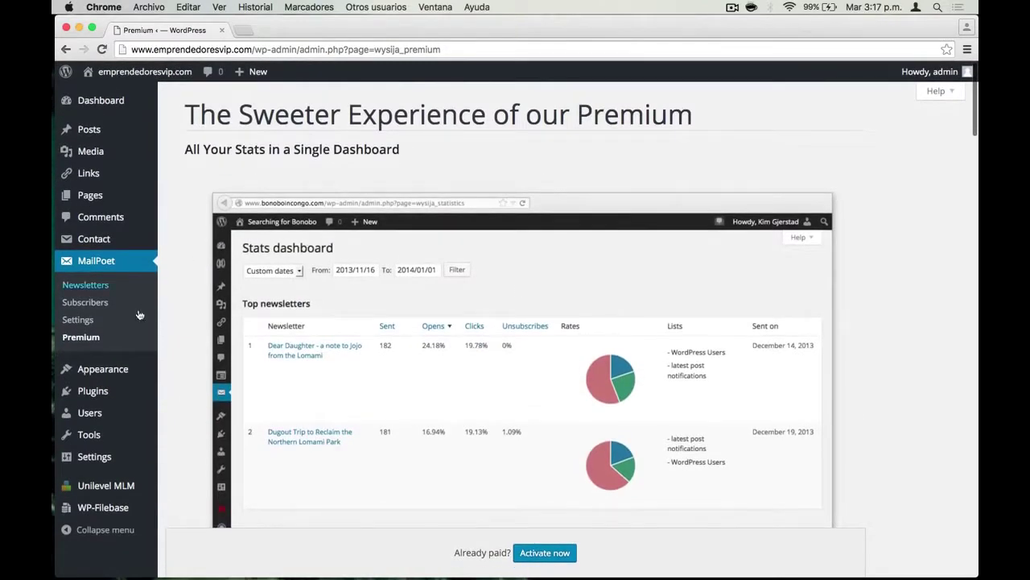
pyautogui.scroll(-5, 220, 309)
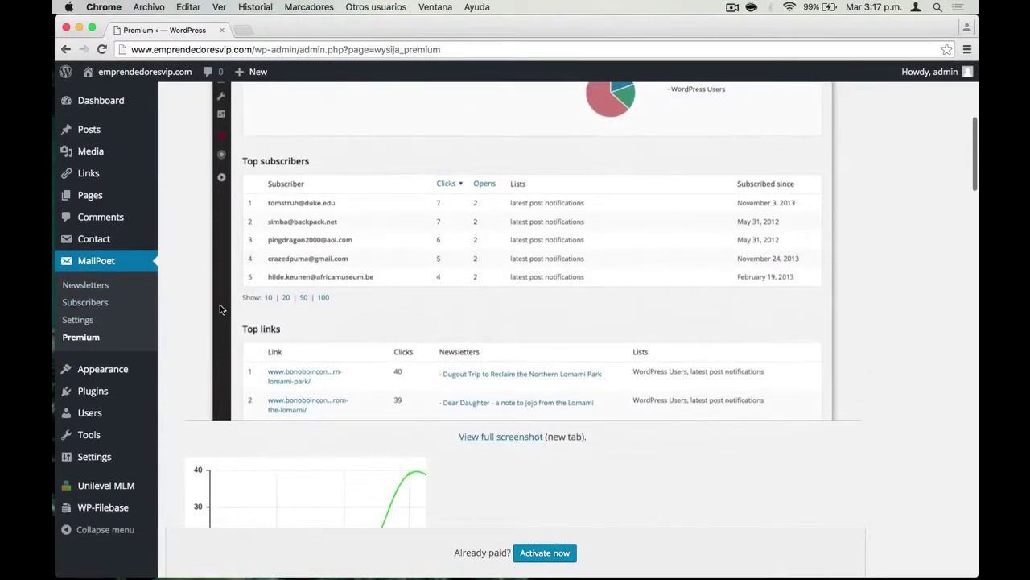
pyautogui.scroll(-10, 220, 309)
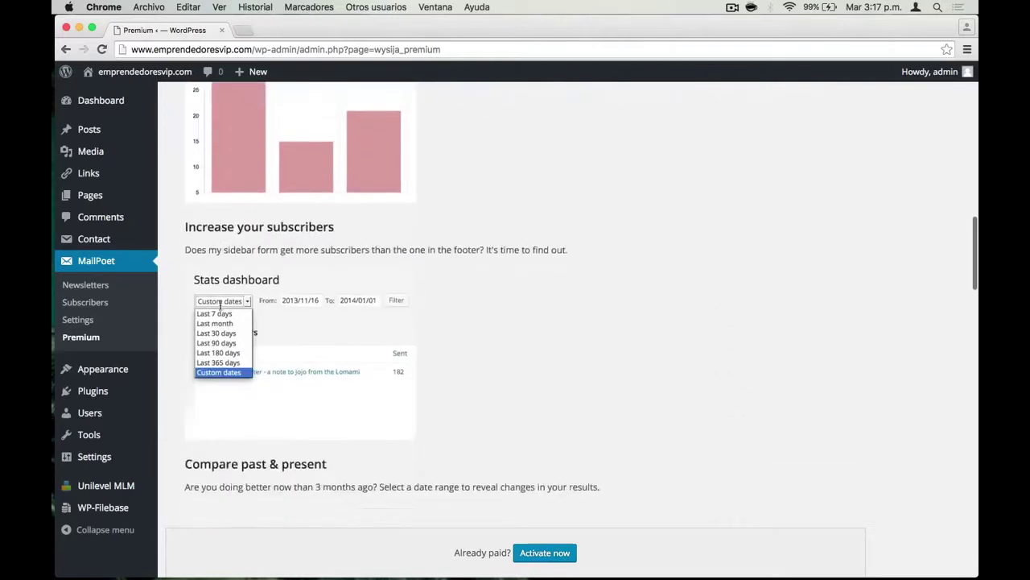
pyautogui.scroll(-5, 220, 304)
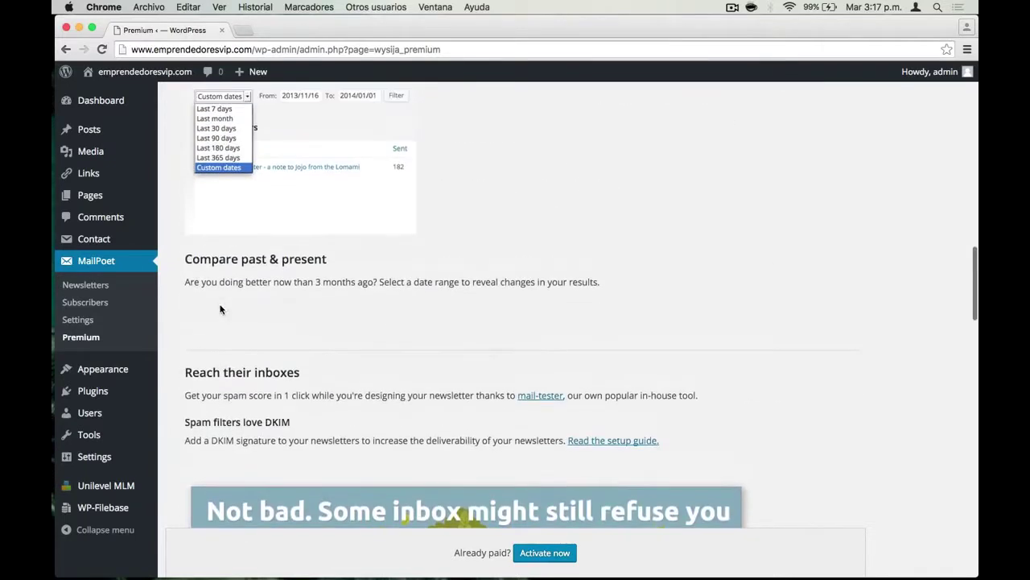
pyautogui.scroll(-7, 311, 310)
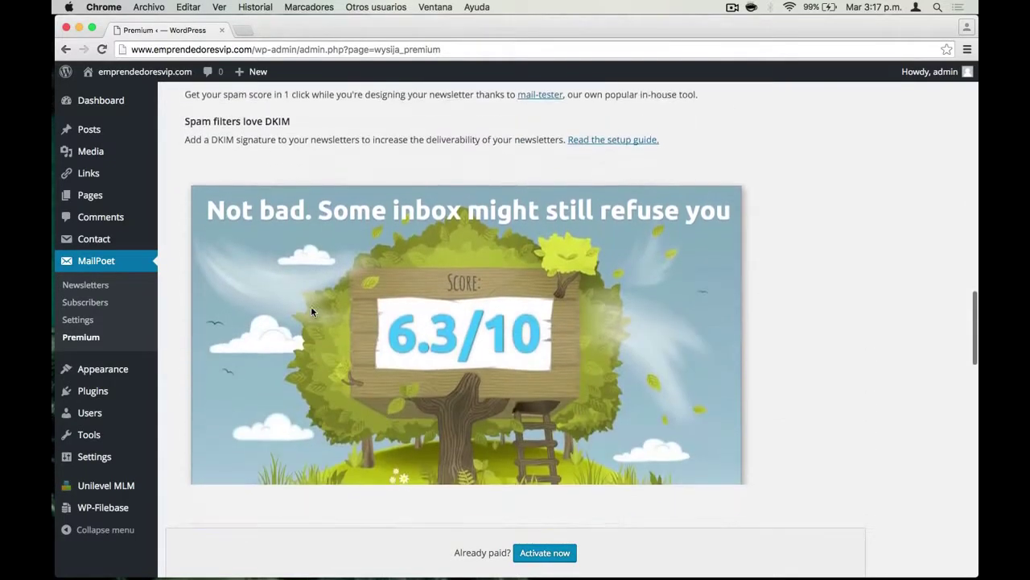
pyautogui.scroll(-4, 313, 311)
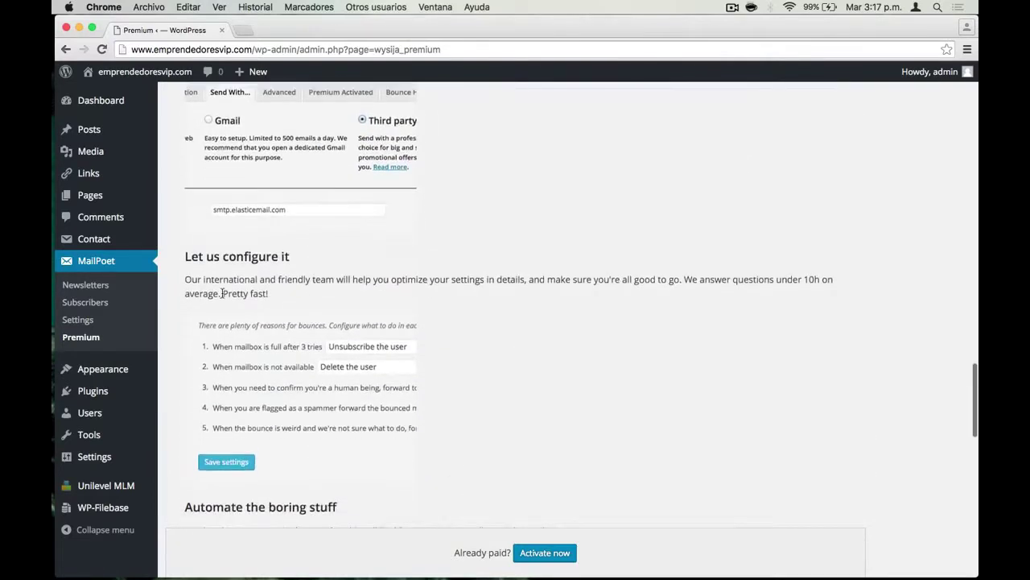
# Step: Open the MailPoet settings and examine the basic company address, email notification and notification sender fields
pyautogui.click(87, 321)
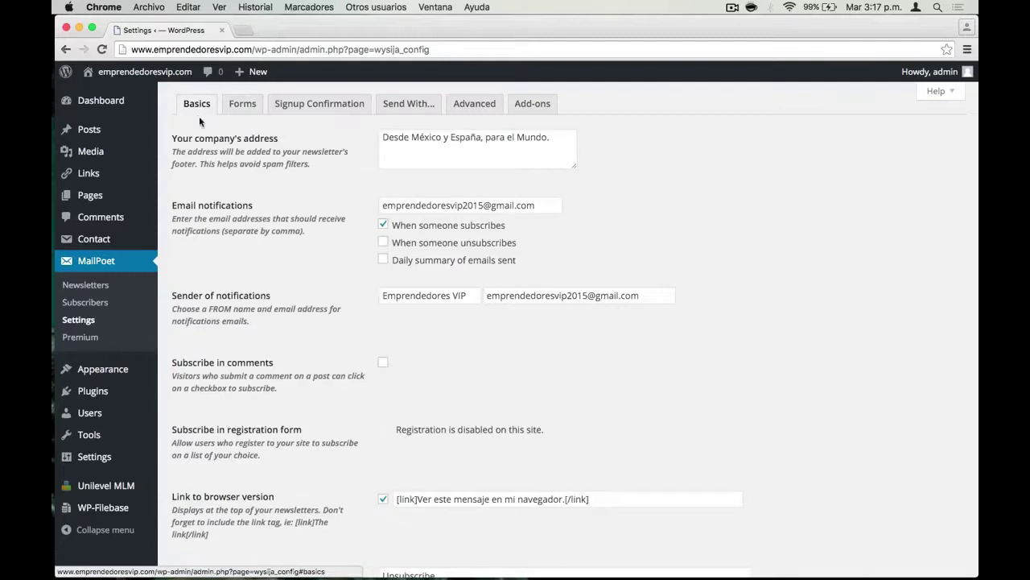
pyautogui.click(397, 146)
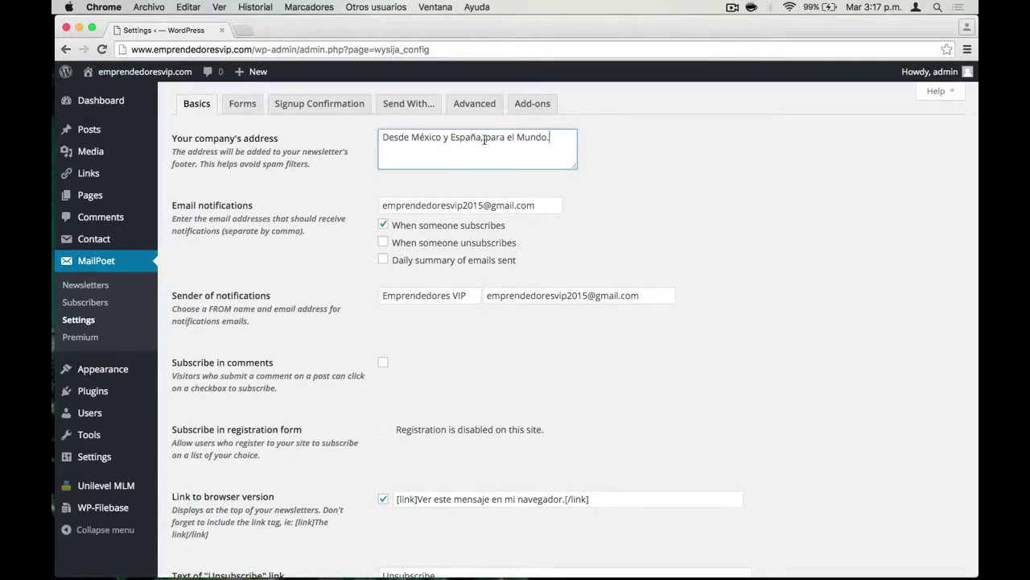
pyautogui.click(426, 199)
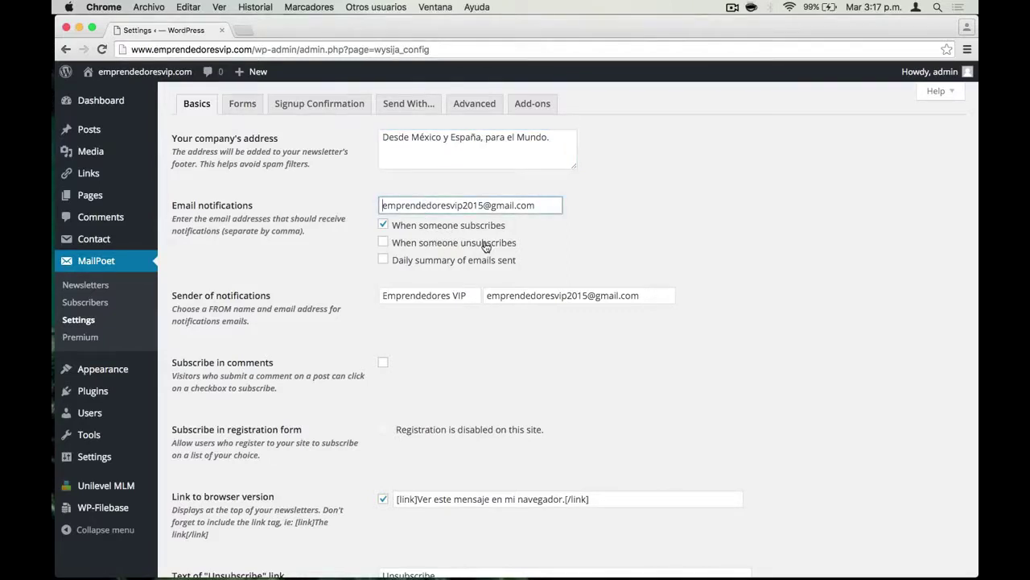
pyautogui.scroll(-2, 310, 303)
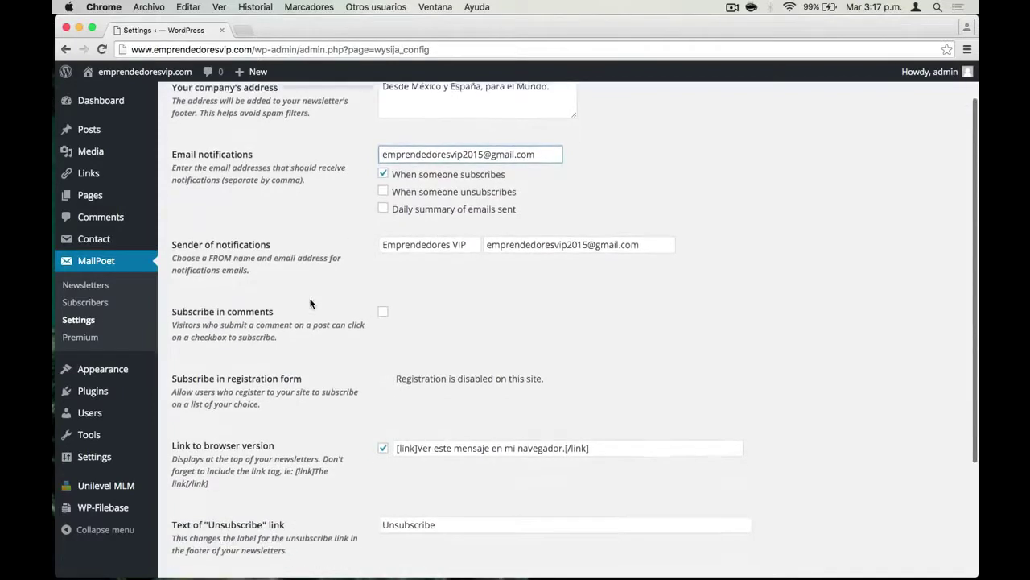
pyautogui.click(440, 241)
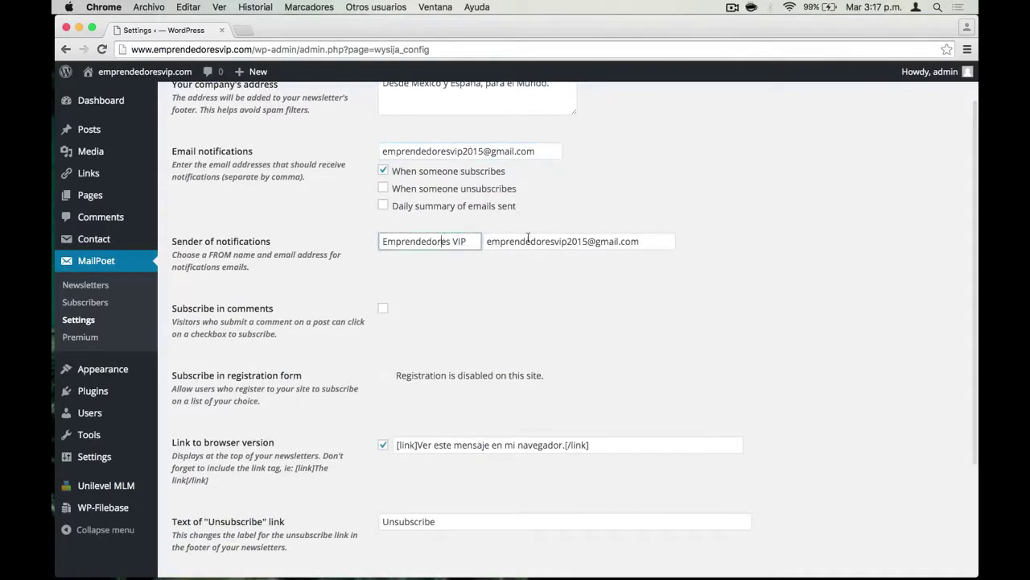
pyautogui.click(529, 241)
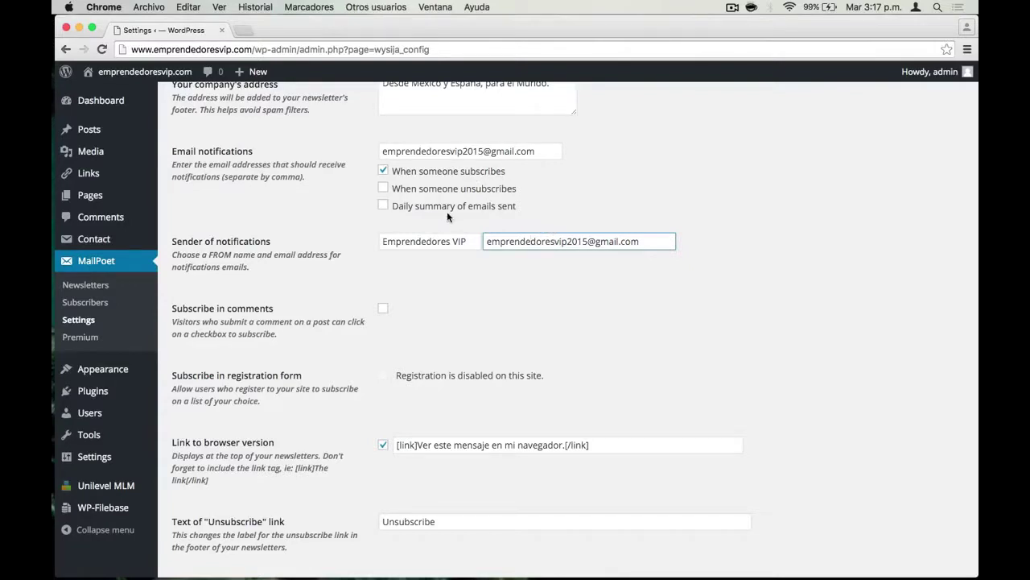
# Step: Examine the remaining basic settings: the subscribe options, browser version link, unsubscribe link text and available unsubscribe pages
pyautogui.scroll(-2, 444, 299)
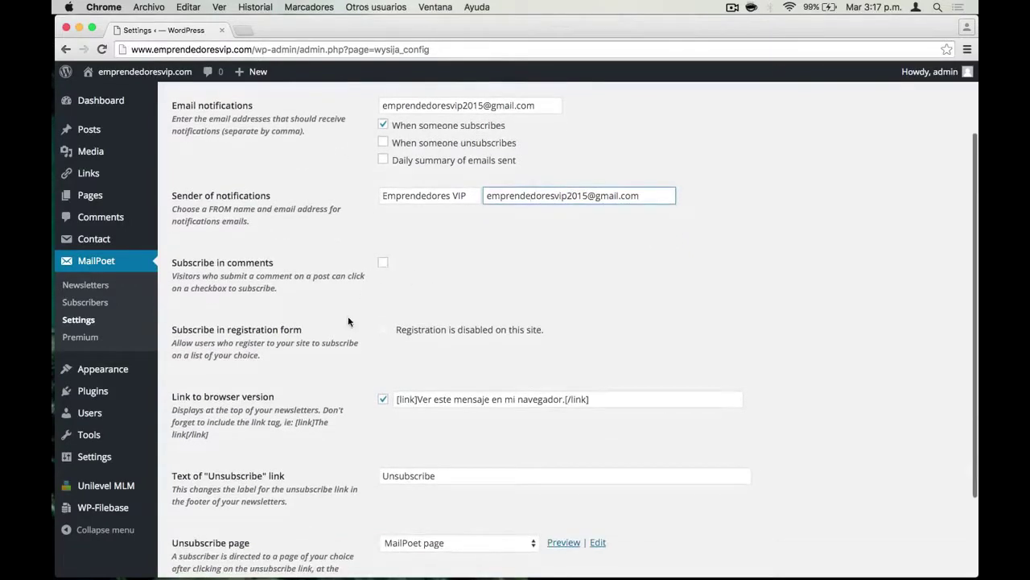
pyautogui.scroll(-2, 348, 321)
pyautogui.scroll(-1, 348, 321)
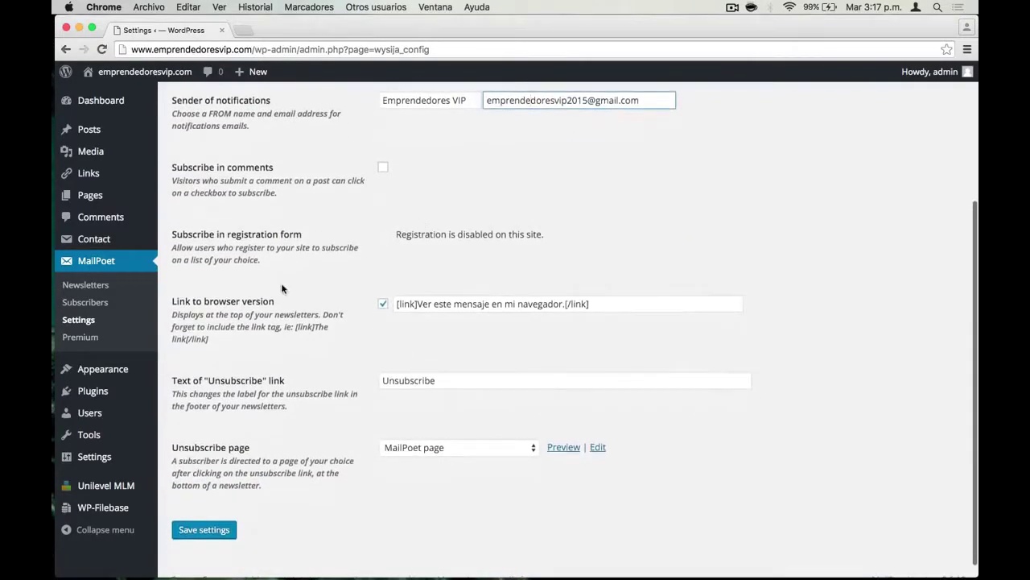
pyautogui.click(439, 303)
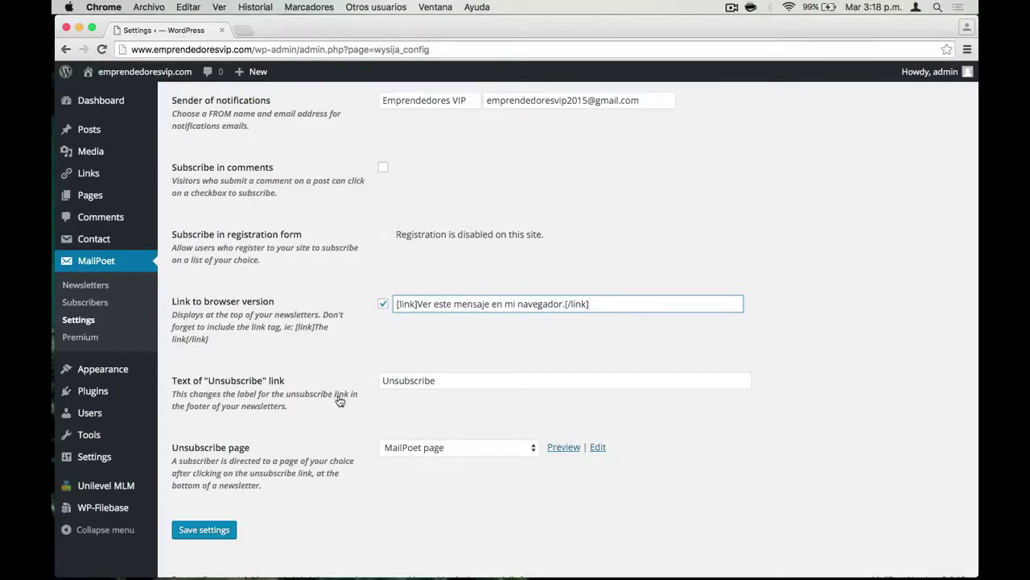
pyautogui.scroll(-1, 340, 400)
pyautogui.click(451, 364)
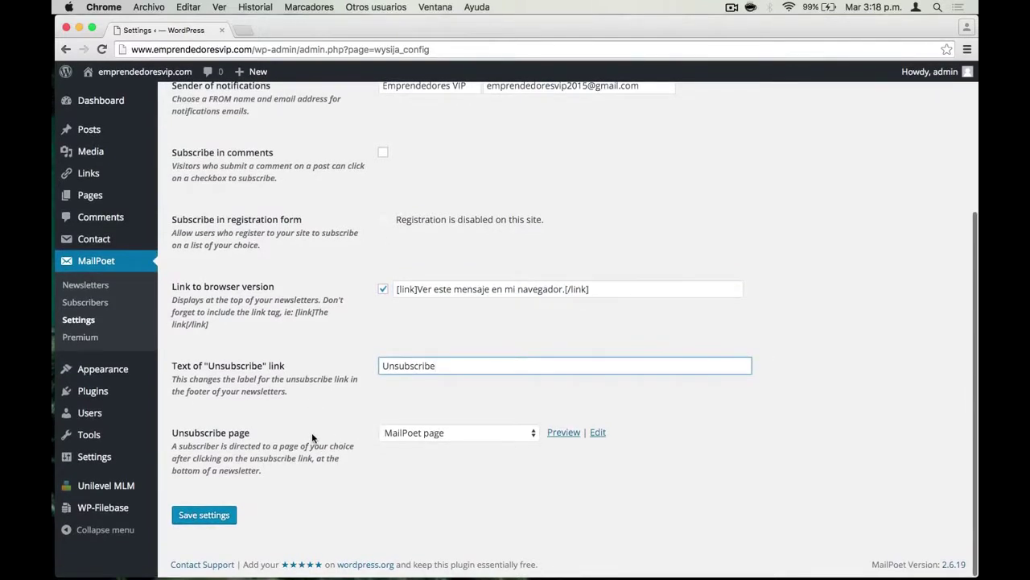
pyautogui.click(516, 438)
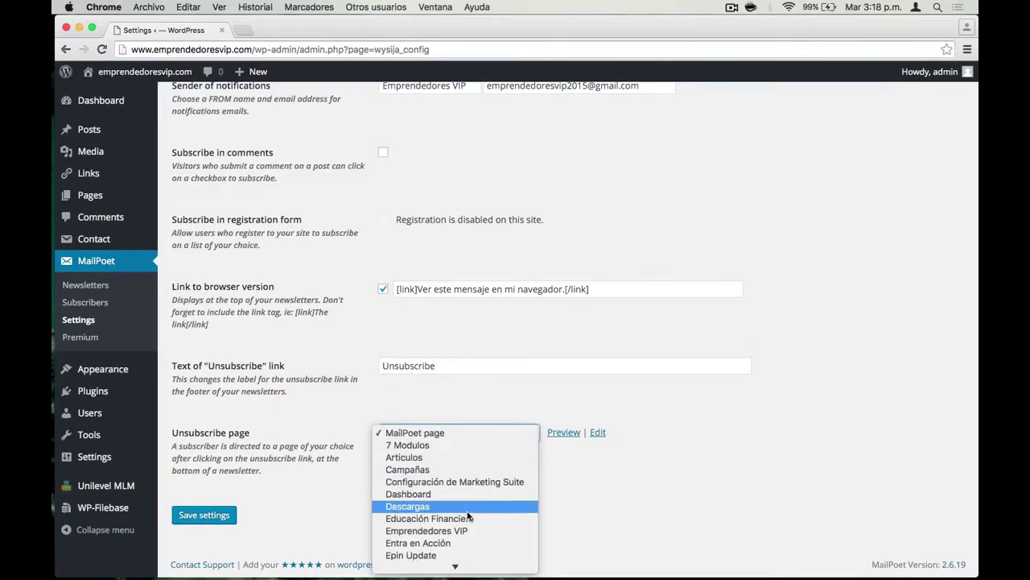
pyautogui.scroll(-5, 451, 515)
pyautogui.click(651, 504)
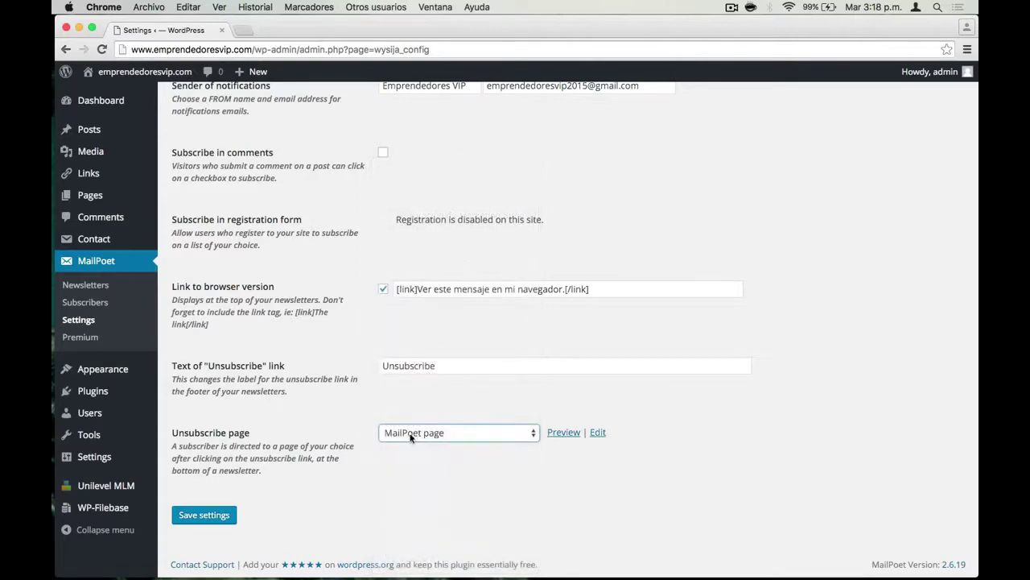
pyautogui.scroll(5, 235, 437)
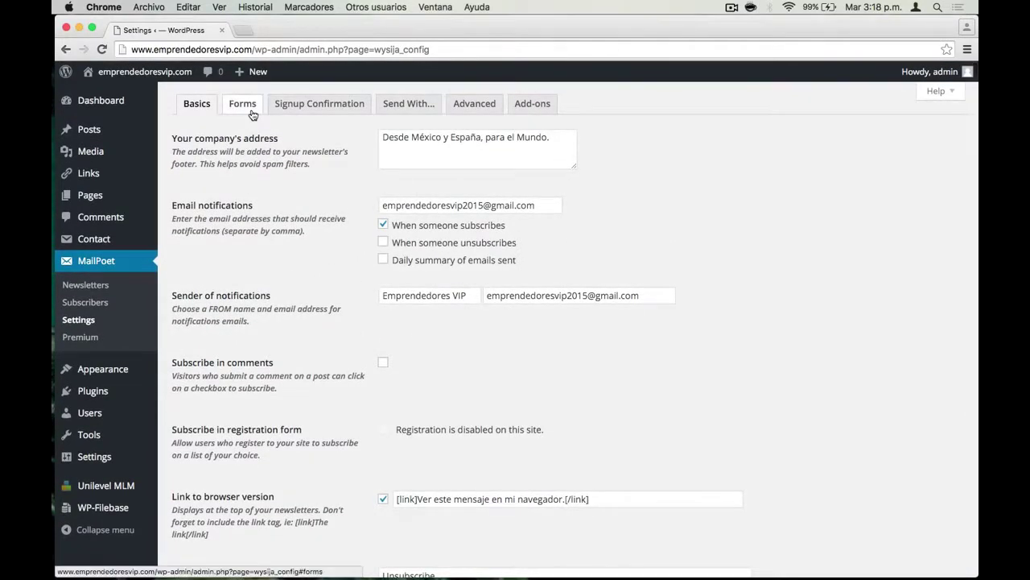
# Step: Review the signup confirmation email's subject and content, and the sending method settings with the test address
pyautogui.click(291, 104)
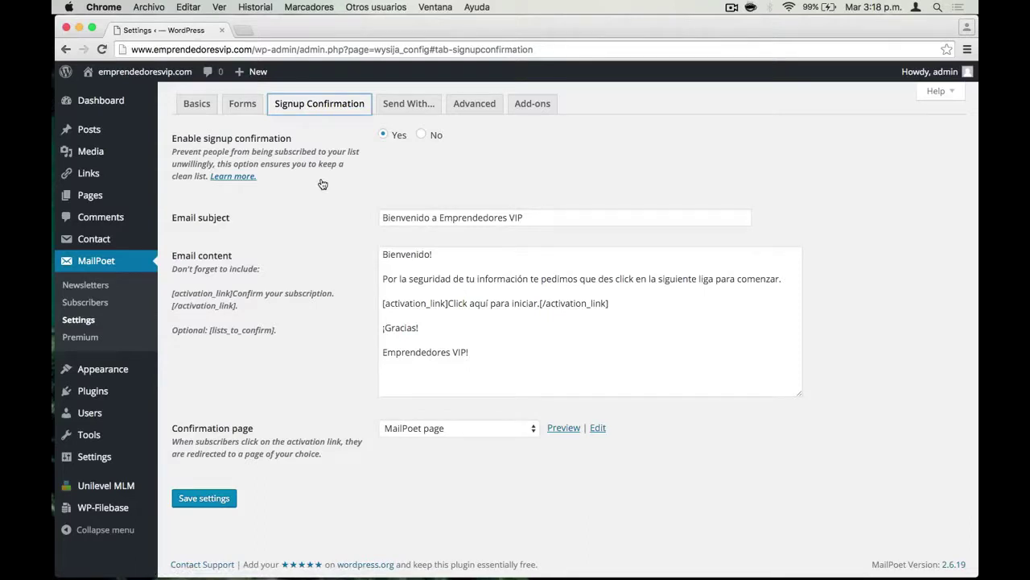
pyautogui.click(444, 256)
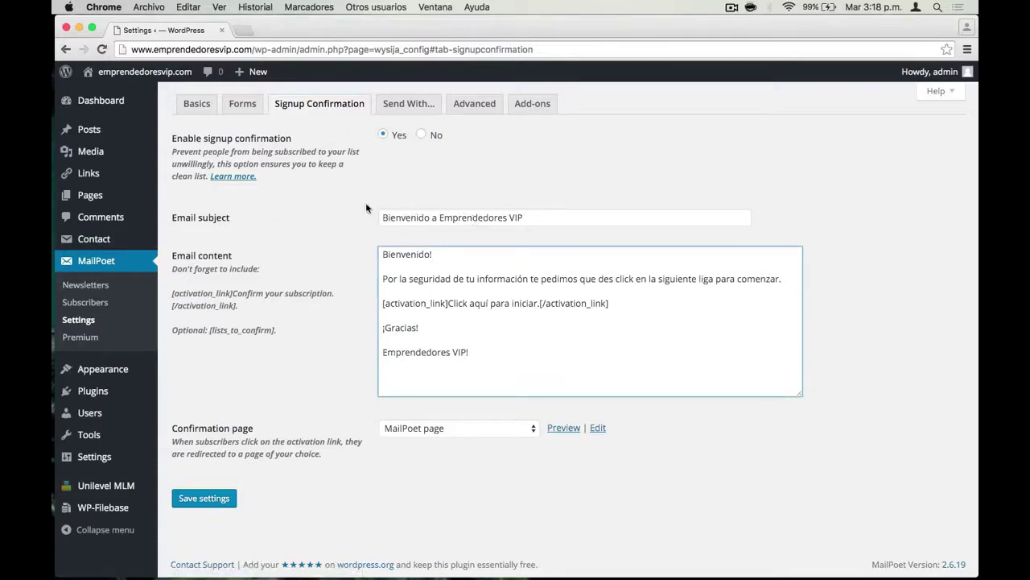
pyautogui.click(474, 216)
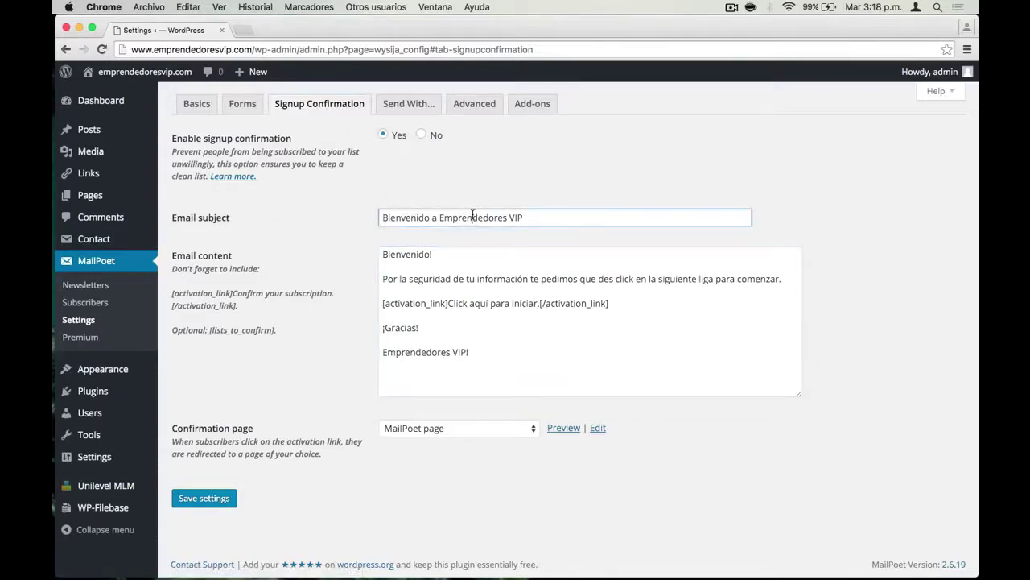
pyautogui.click(442, 256)
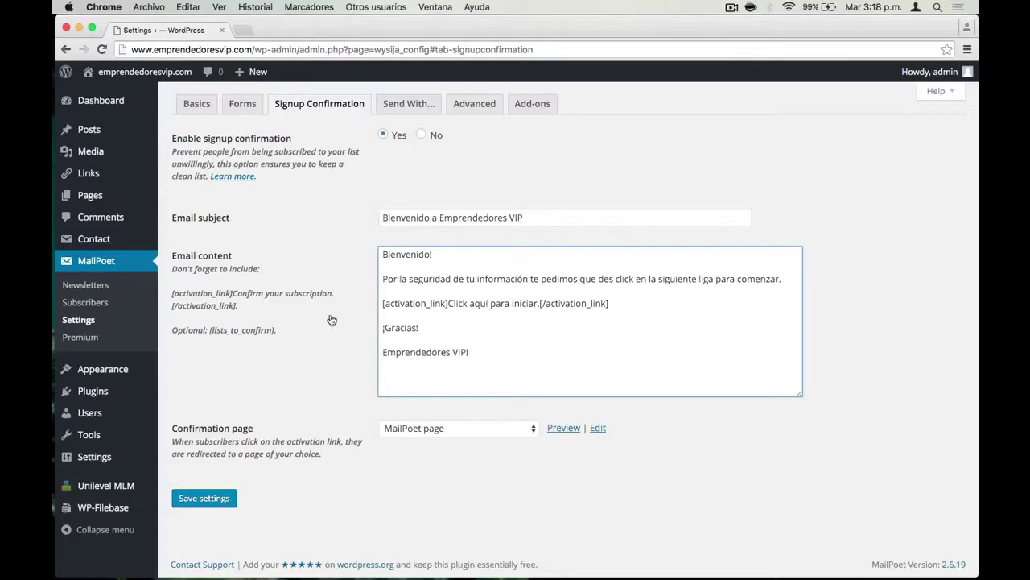
pyautogui.click(408, 105)
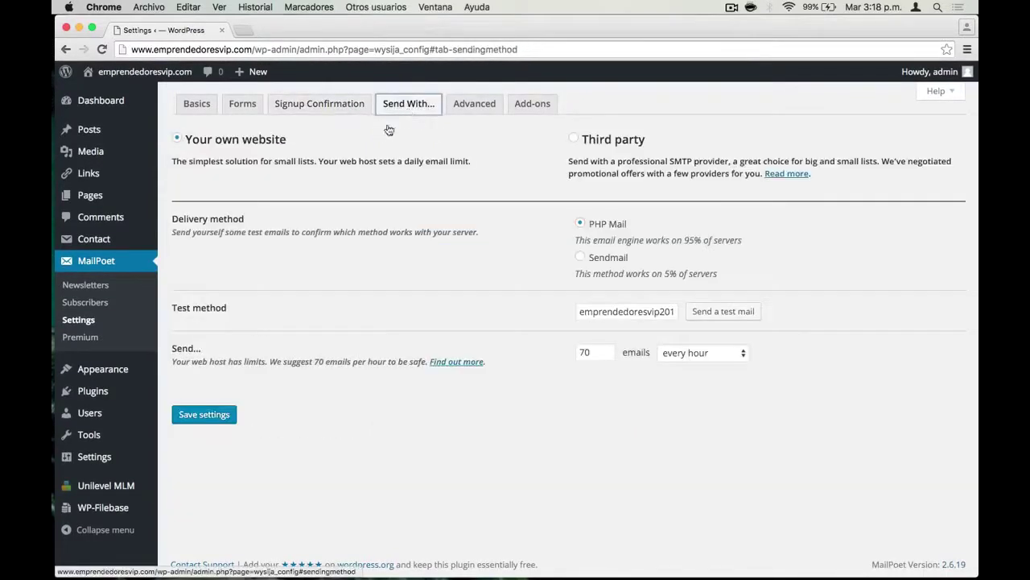
pyautogui.click(630, 311)
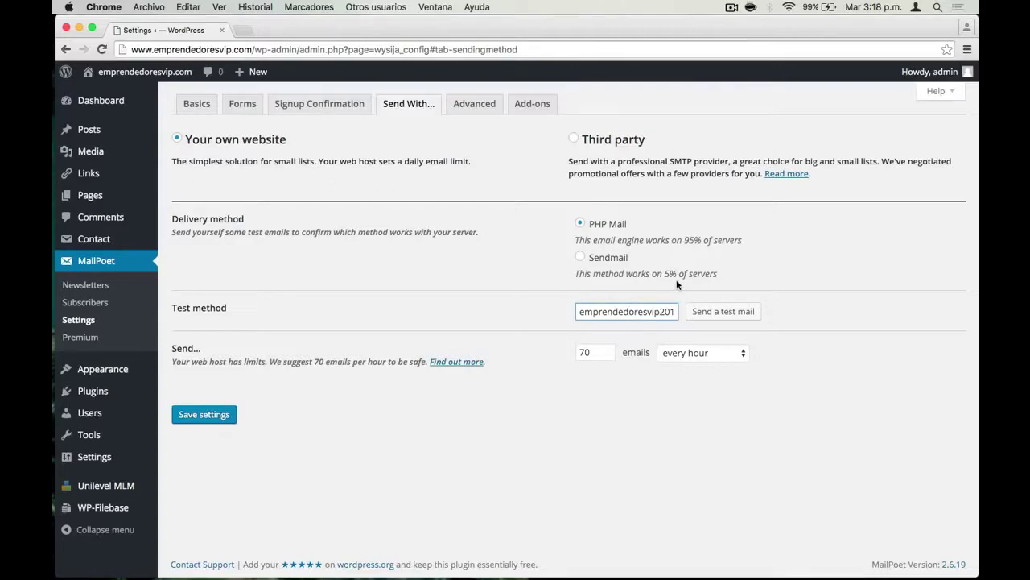
# Step: Change the reply-to name in MailPoet's advanced settings to Emprendedores-Vip
pyautogui.click(484, 110)
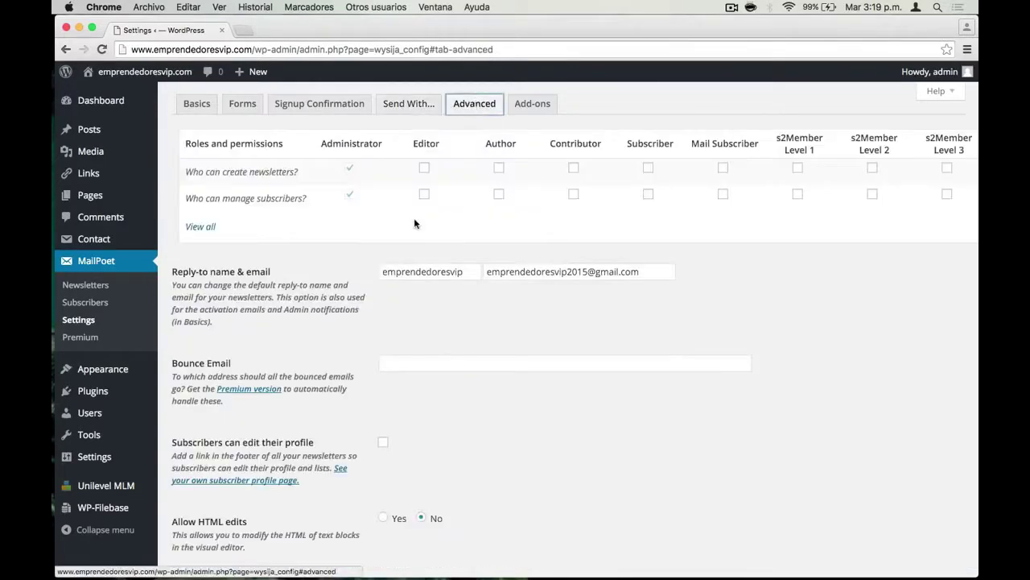
pyautogui.scroll(-1, 346, 325)
pyautogui.click(427, 246)
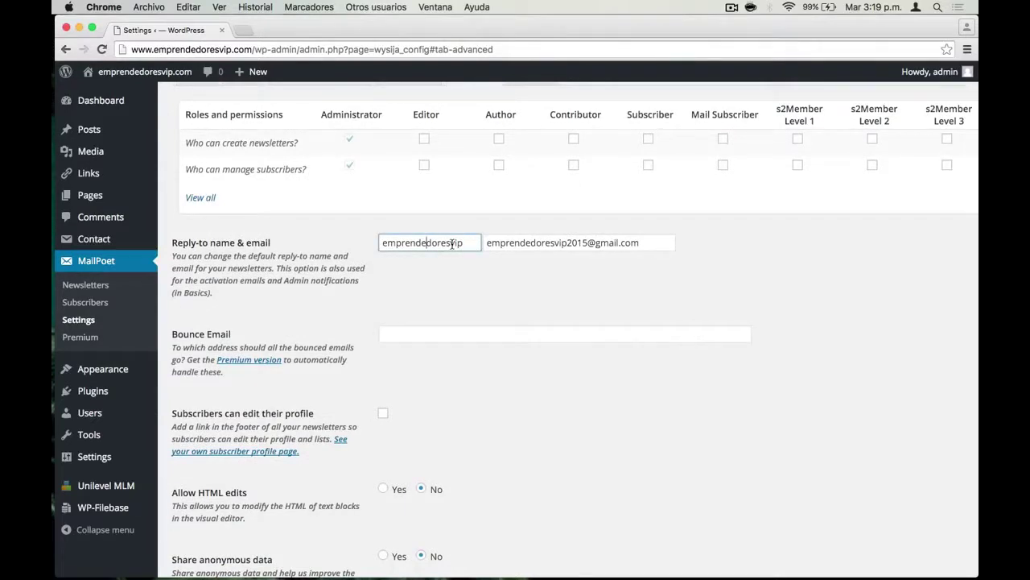
pyautogui.press('super+Left')
pyautogui.click(450, 243)
pyautogui.write('-')
pyautogui.press('Delete')
pyautogui.write('V')
pyautogui.click(600, 261)
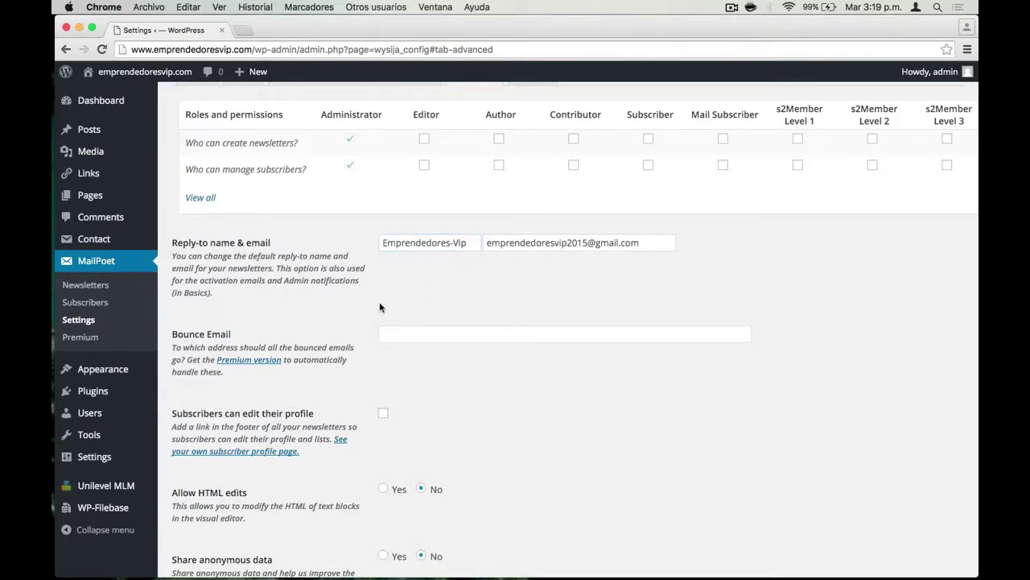
# Step: Check the remaining advanced options down to Geeky Options and save the settings
pyautogui.scroll(-5, 364, 309)
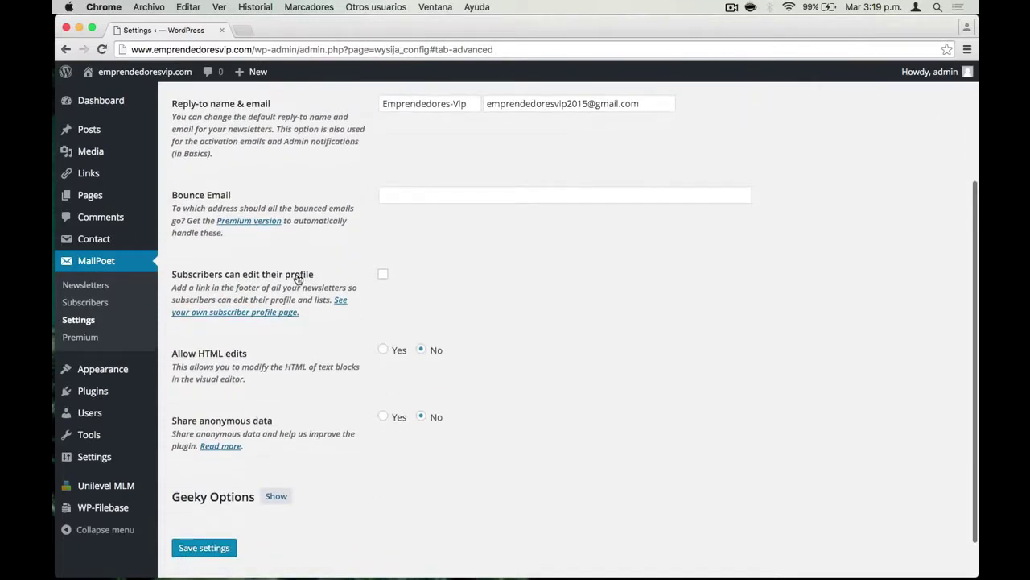
pyautogui.scroll(-1, 310, 293)
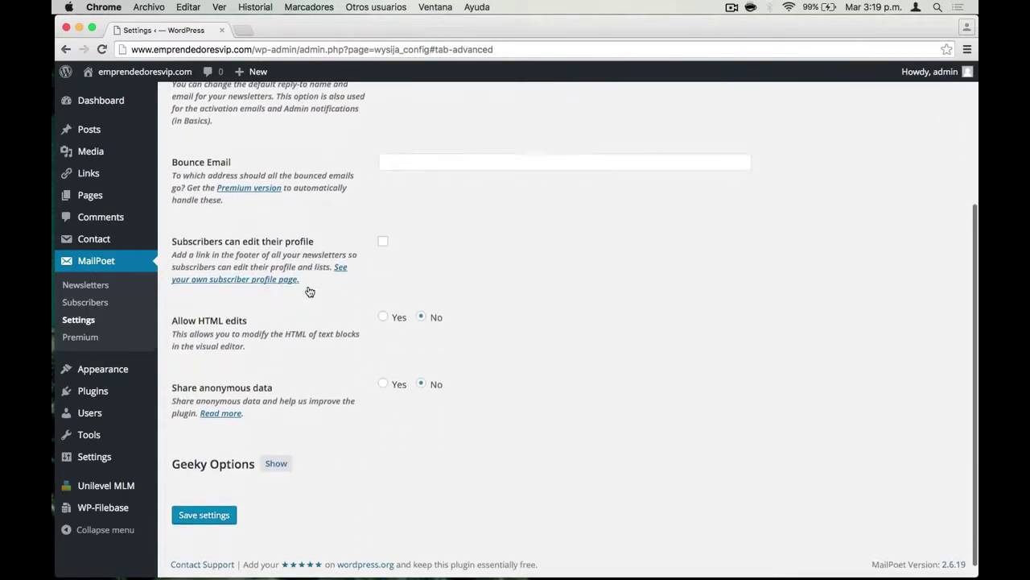
pyautogui.click(222, 513)
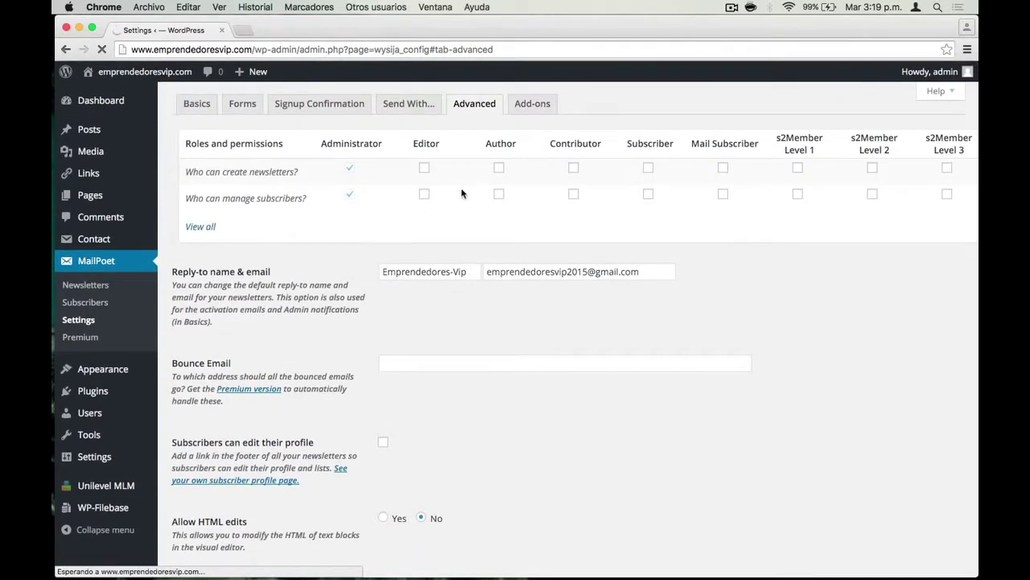
# Step: Browse the whole catalogue of MailPoet add-ons, from the WooCommerce checkout add-on down to Multilingual Press
pyautogui.click(545, 110)
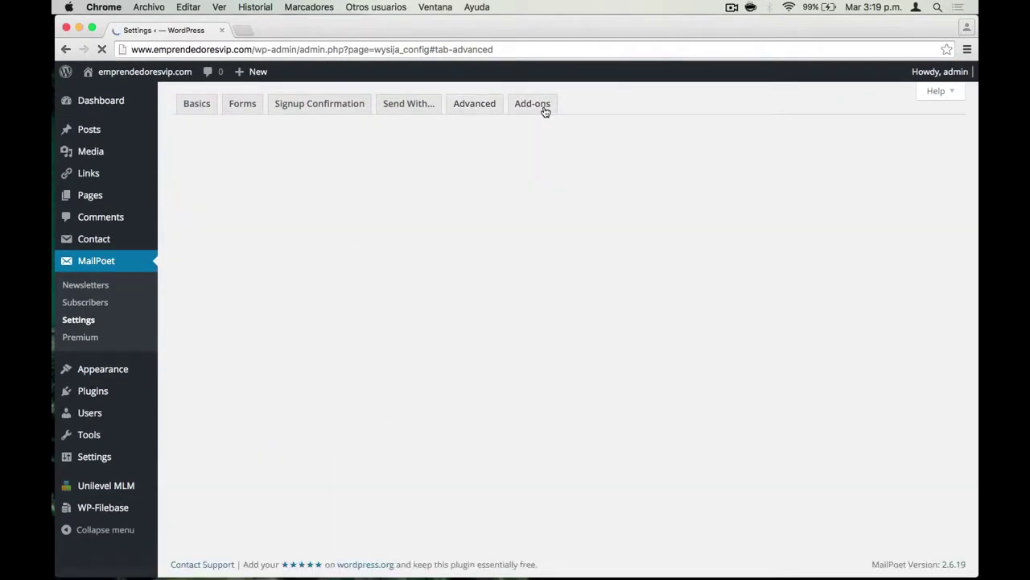
pyautogui.click(545, 109)
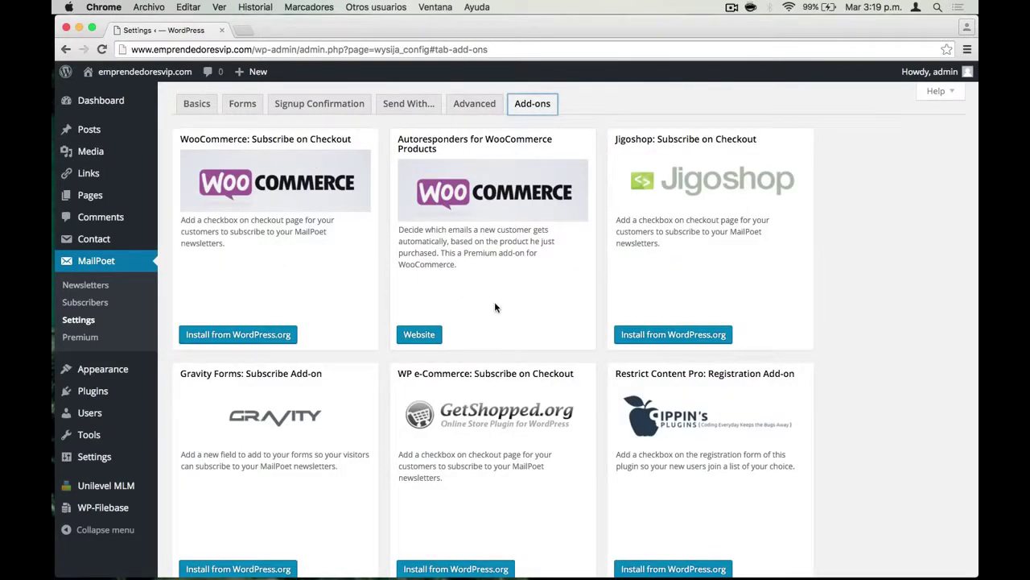
pyautogui.scroll(-5, 495, 304)
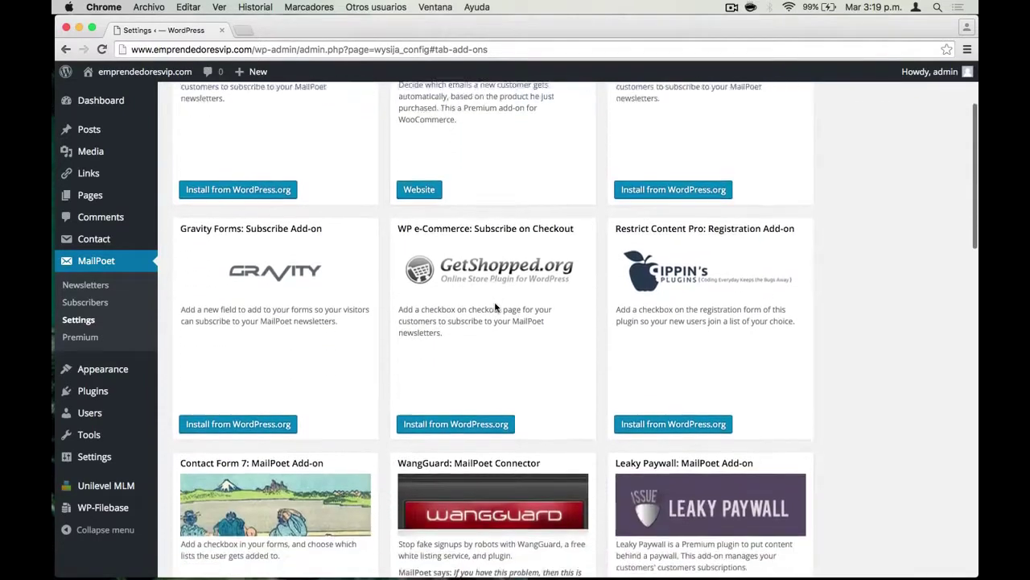
pyautogui.scroll(-7, 495, 306)
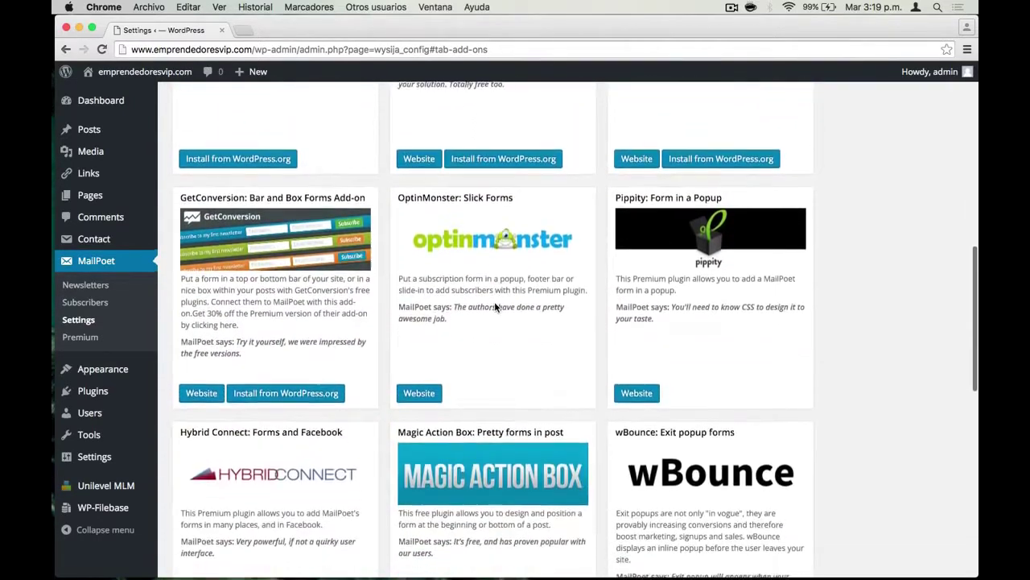
pyautogui.scroll(-4, 494, 306)
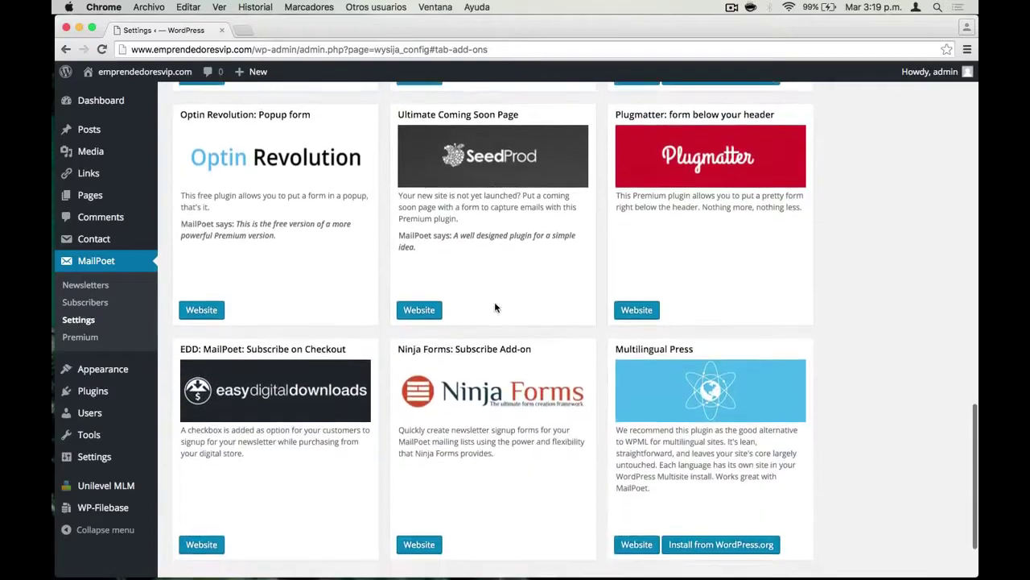
pyautogui.scroll(11, 495, 306)
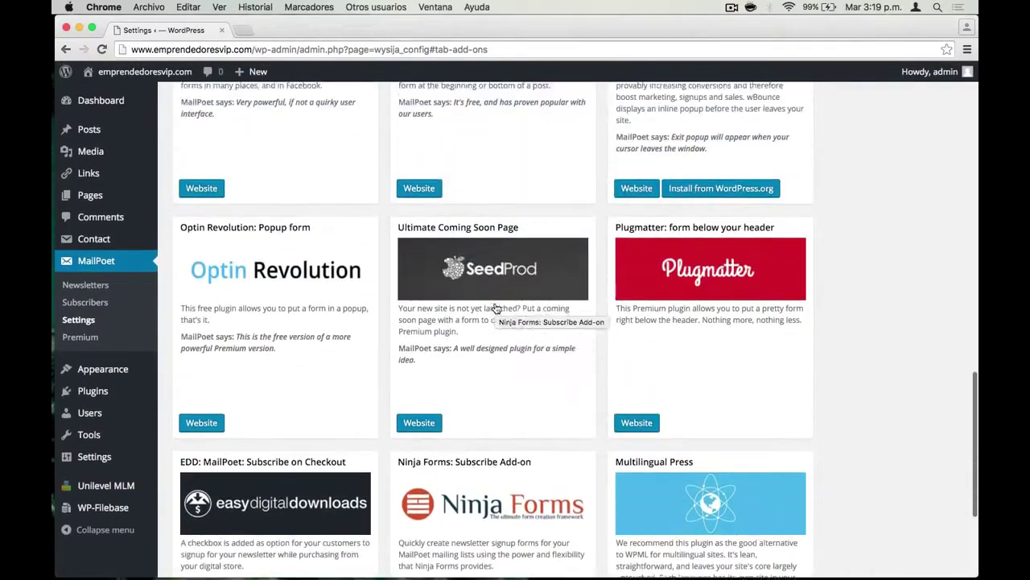
pyautogui.scroll(4, 495, 306)
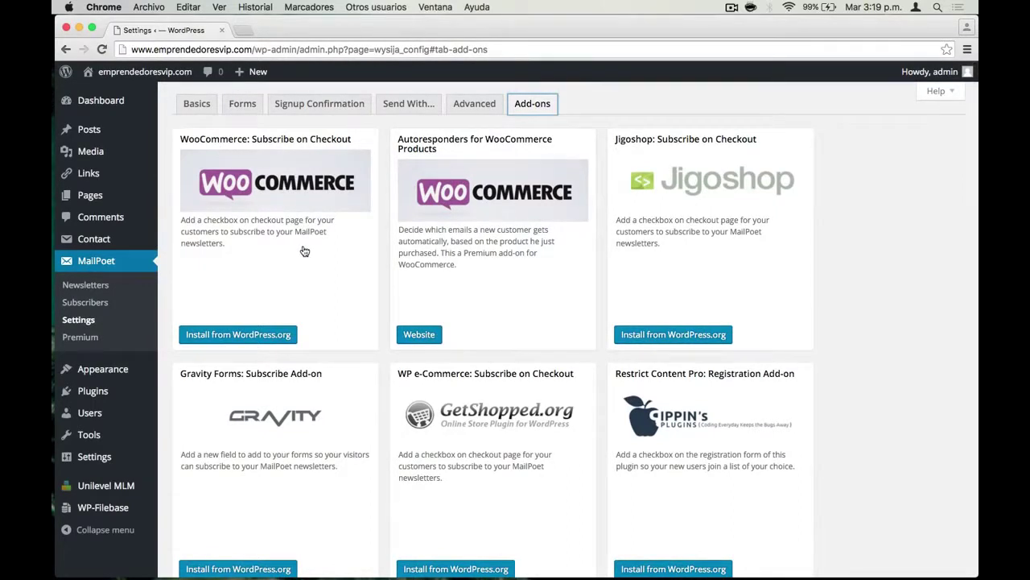
# Step: Review MailPoet's full subscriber list and the bulk actions available for subscribers
pyautogui.click(95, 304)
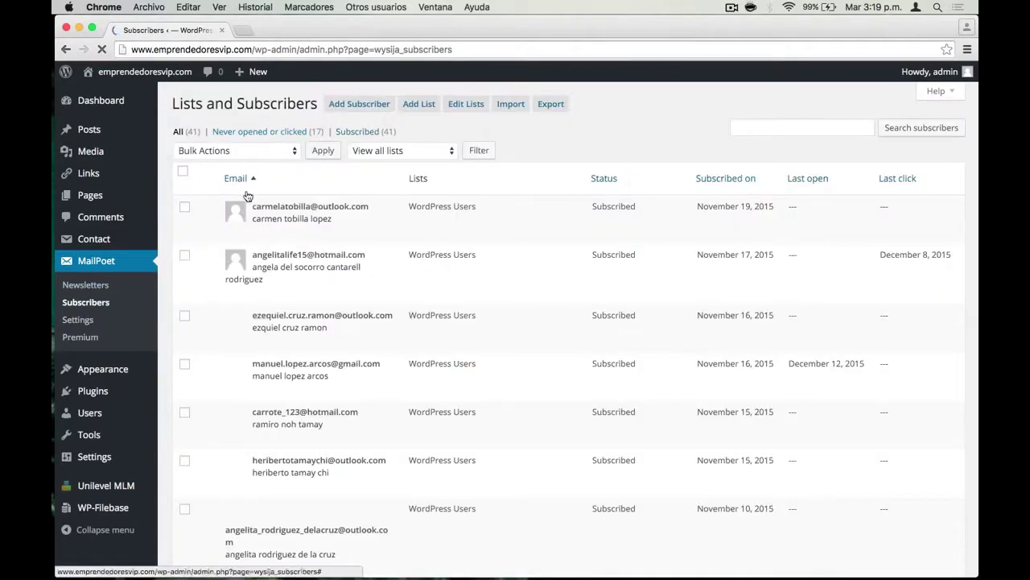
pyautogui.scroll(-3, 310, 452)
pyautogui.scroll(-15, 310, 452)
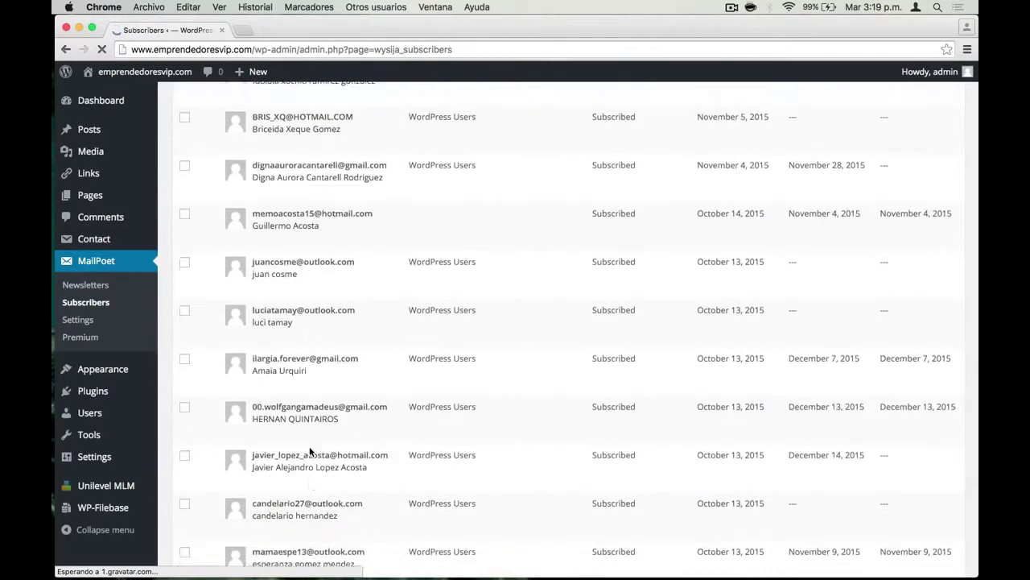
pyautogui.scroll(20, 309, 452)
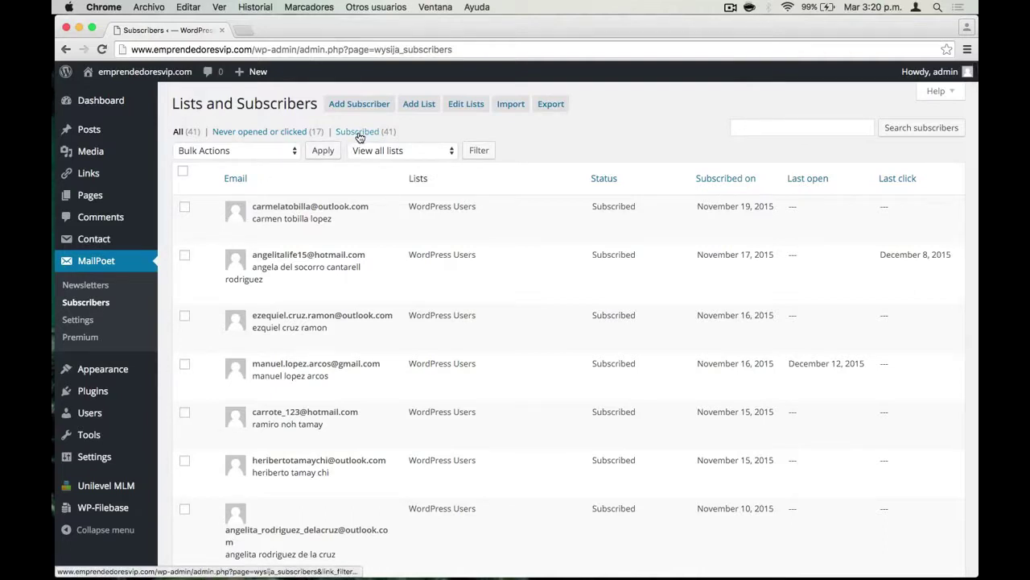
pyautogui.click(284, 152)
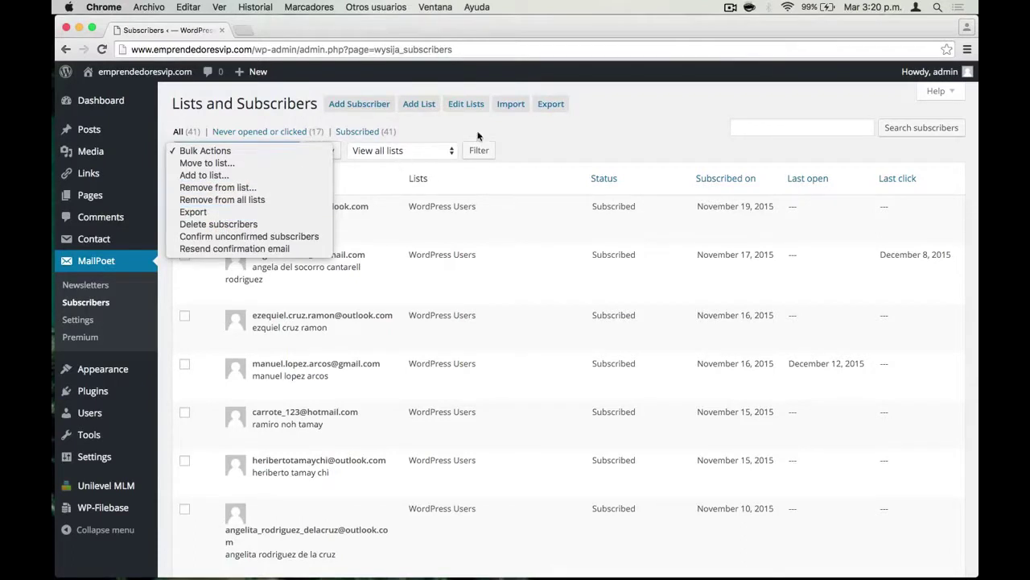
pyautogui.click(511, 125)
# Step: Inspect the blank forms for adding a subscriber and a new list, plus the overview of existing lists
pyautogui.click(358, 110)
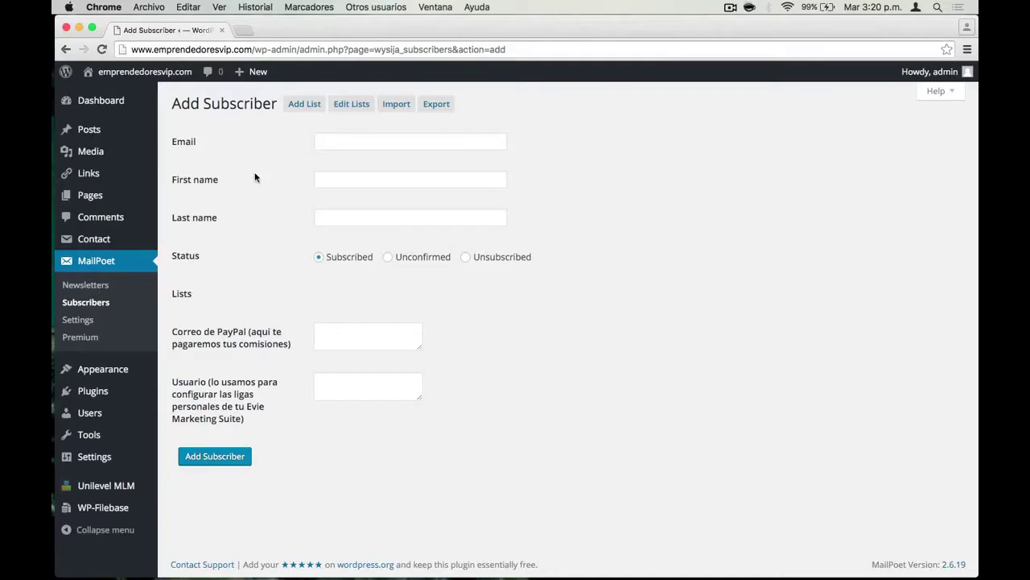
pyautogui.click(304, 106)
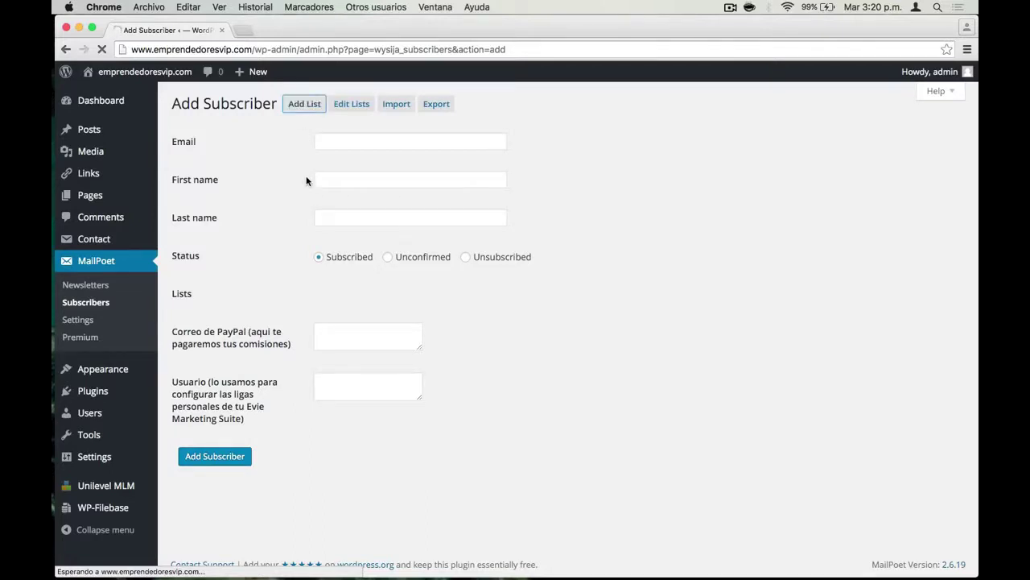
pyautogui.click(303, 105)
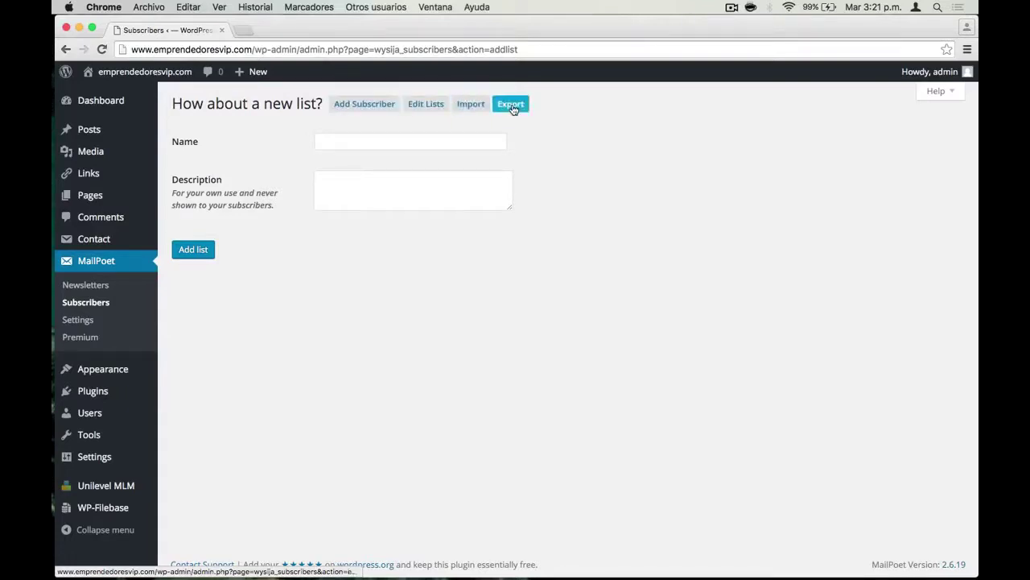
pyautogui.click(427, 105)
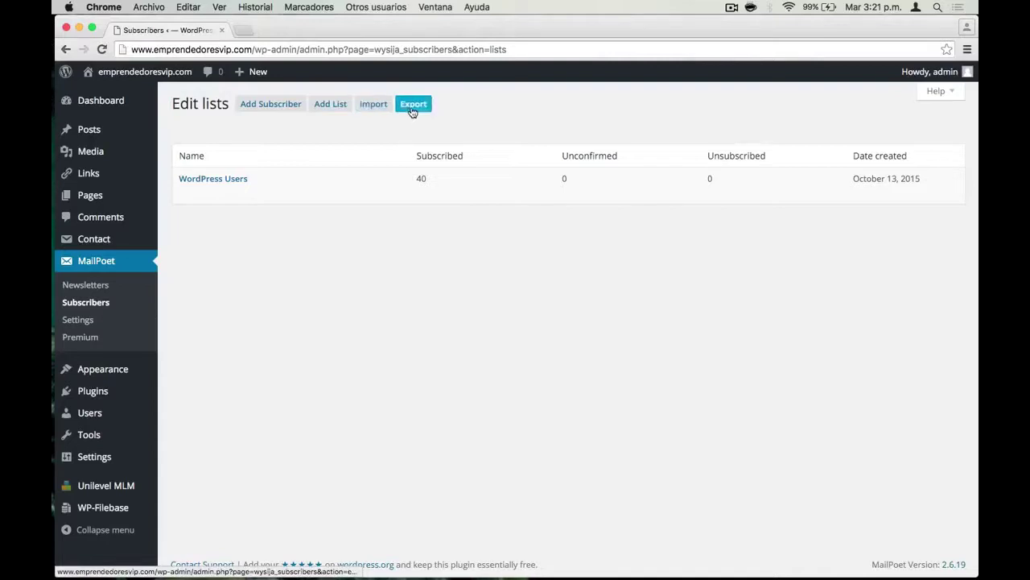
# Step: Check the subscriber import methods, including the file upload option, and the export format and field options
pyautogui.click(373, 107)
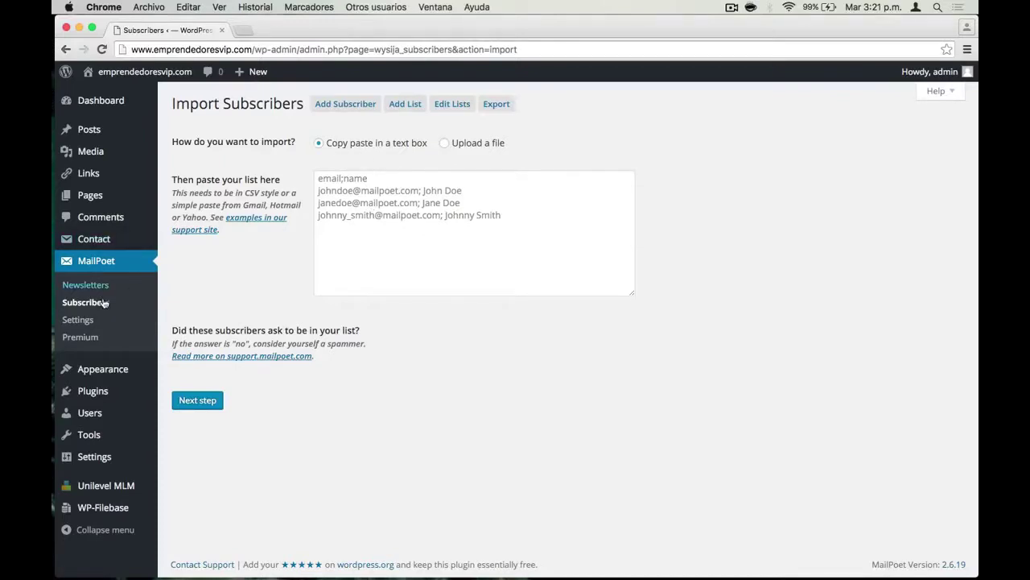
pyautogui.click(445, 143)
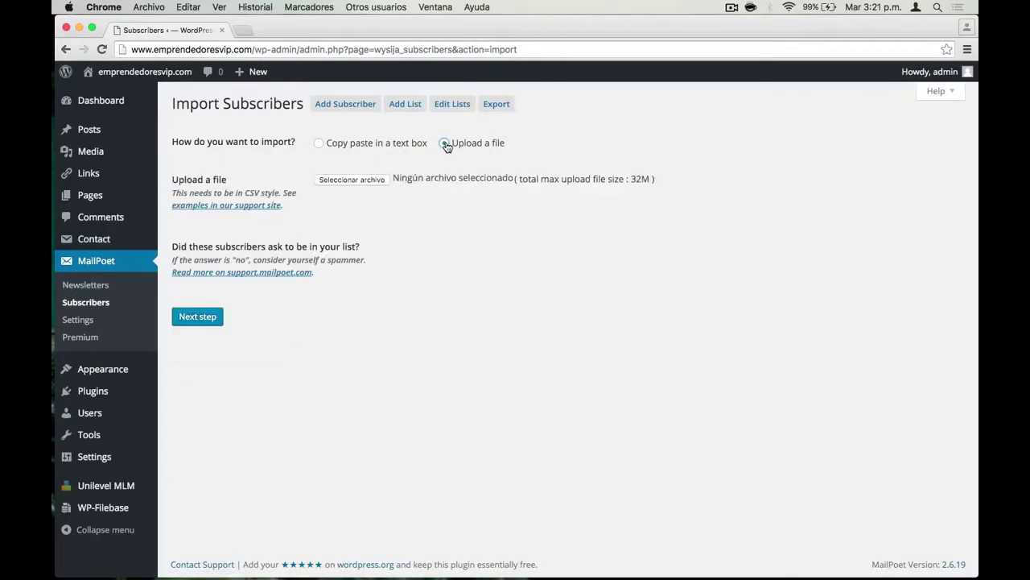
pyautogui.click(489, 107)
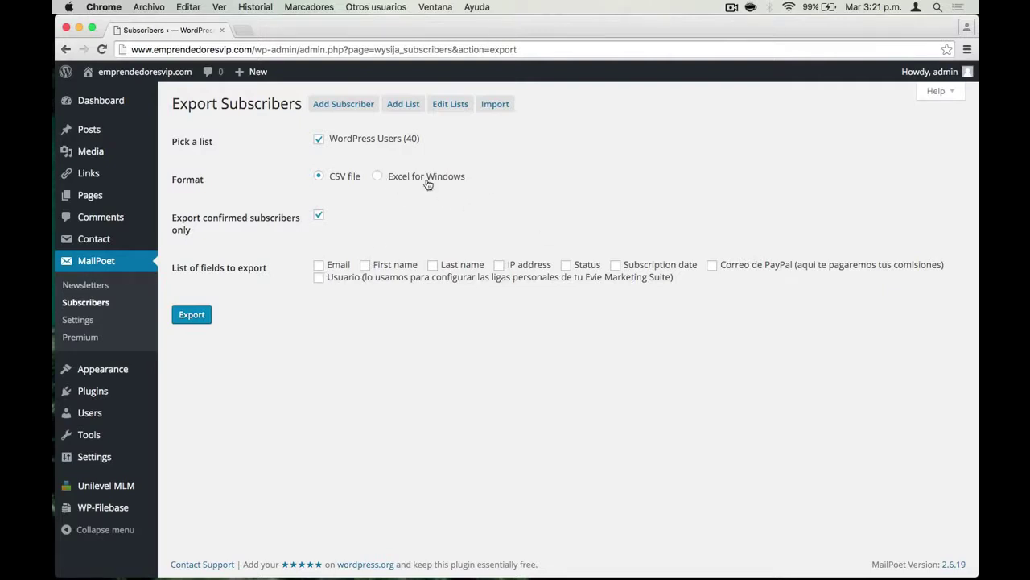
# Step: Review both pages of the newsletter list, checking each email's status, list, open and click rates, and dates
pyautogui.click(81, 288)
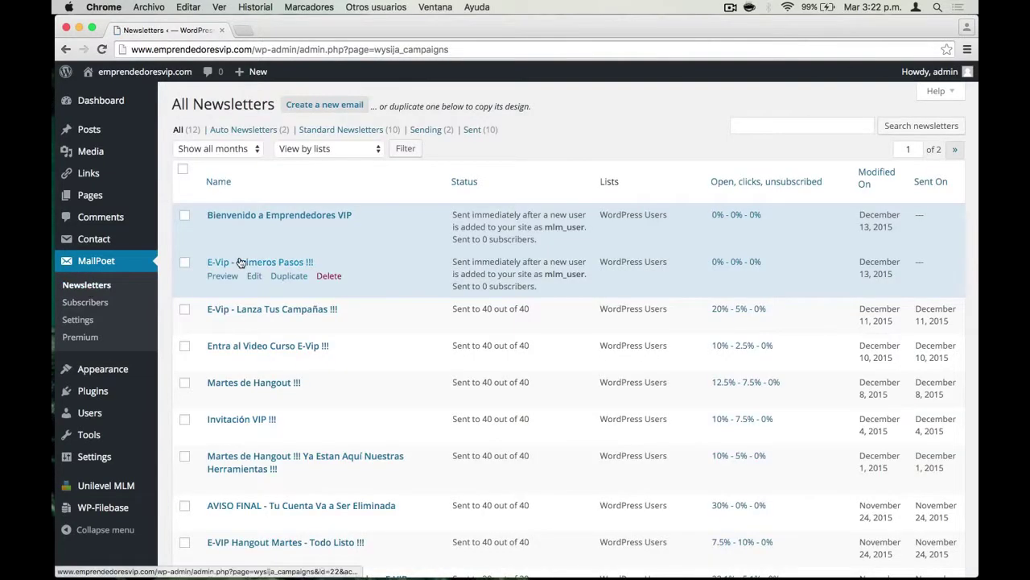
pyautogui.scroll(-5, 411, 263)
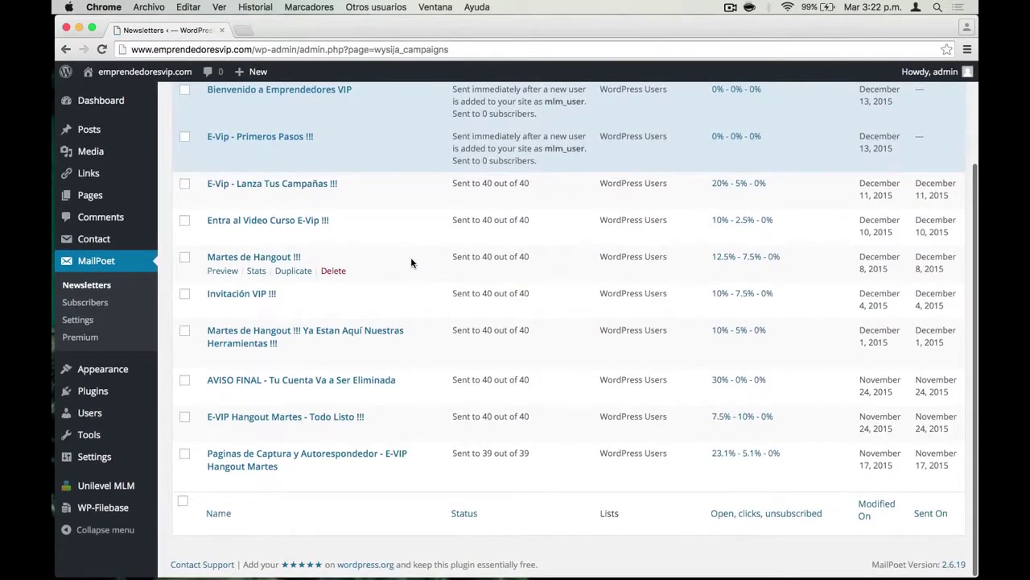
pyautogui.scroll(5, 411, 263)
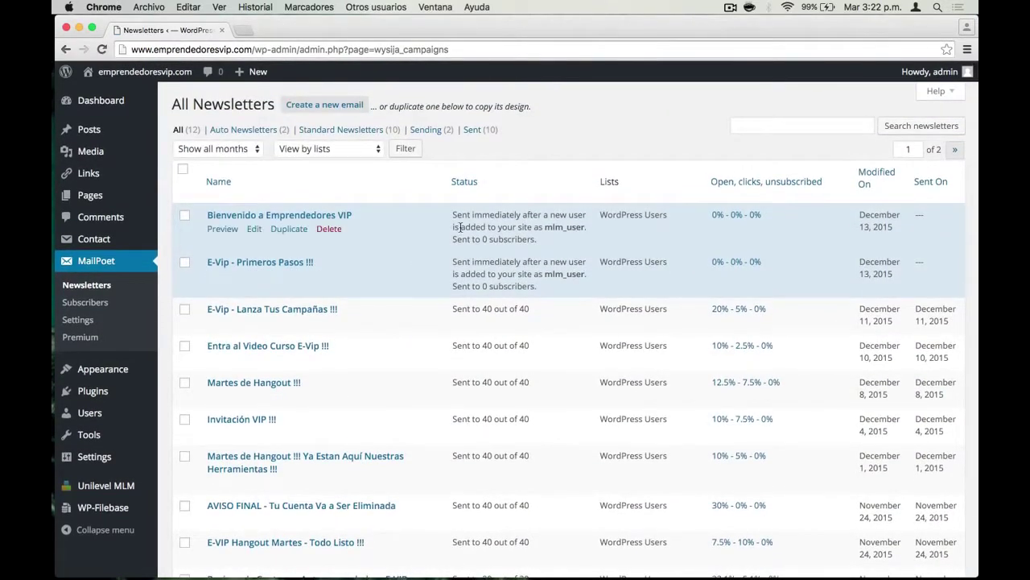
pyautogui.scroll(-3, 461, 234)
pyautogui.scroll(3, 461, 228)
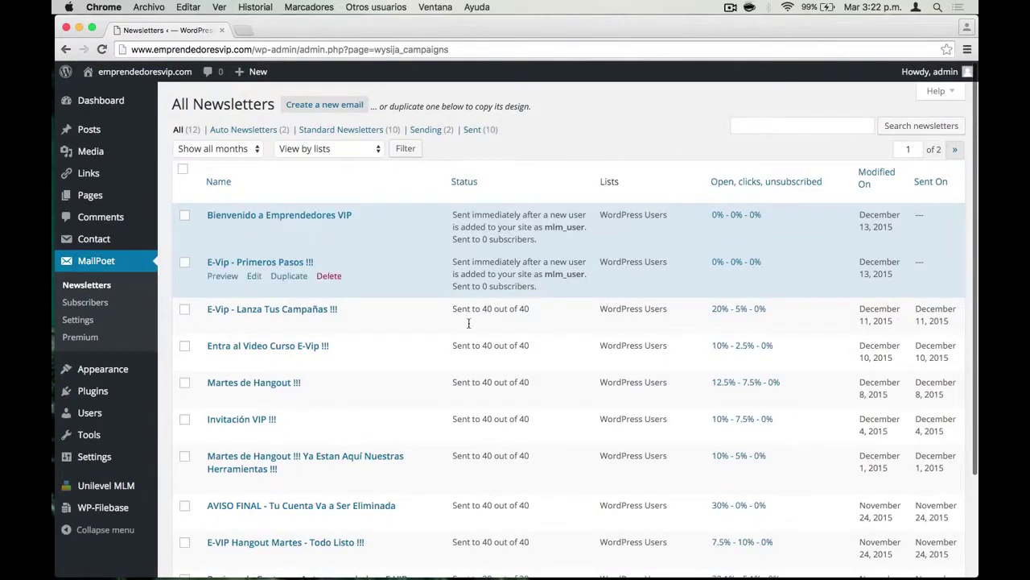
pyautogui.scroll(-3, 462, 357)
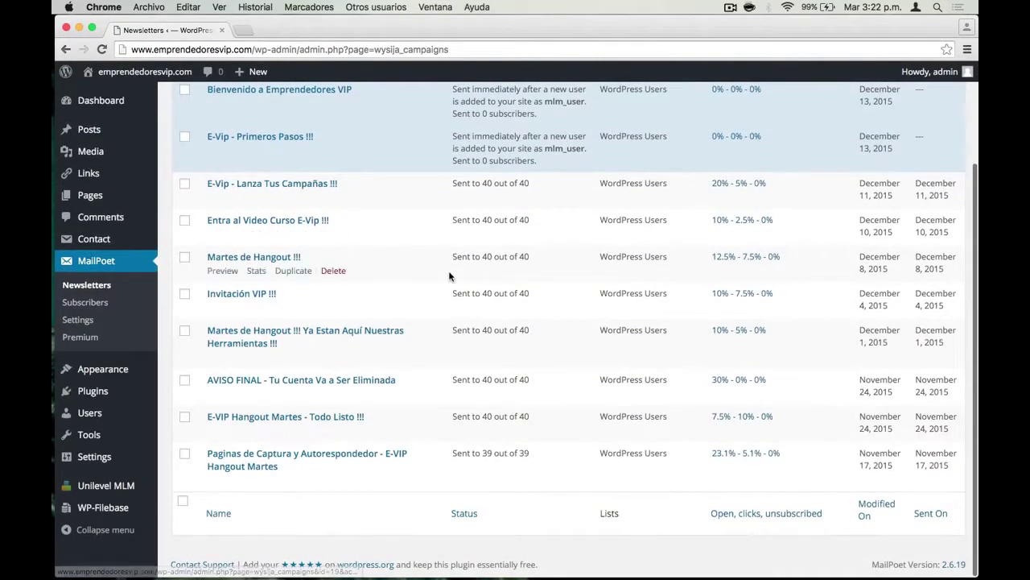
pyautogui.scroll(3, 449, 273)
pyautogui.click(954, 149)
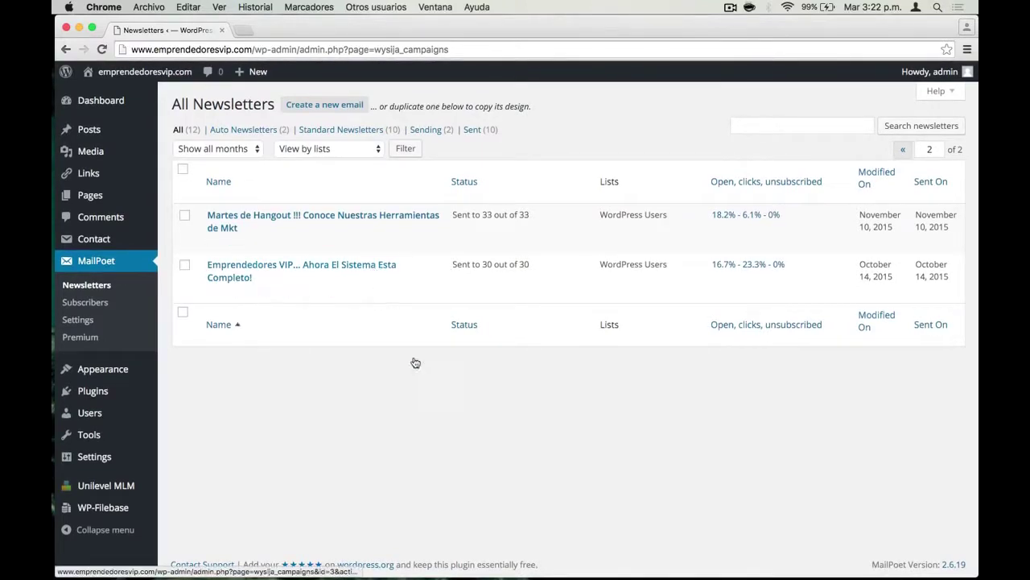
# Step: Recheck MailPoet's basic settings, from the company address down to the unsubscribe page
pyautogui.click(83, 320)
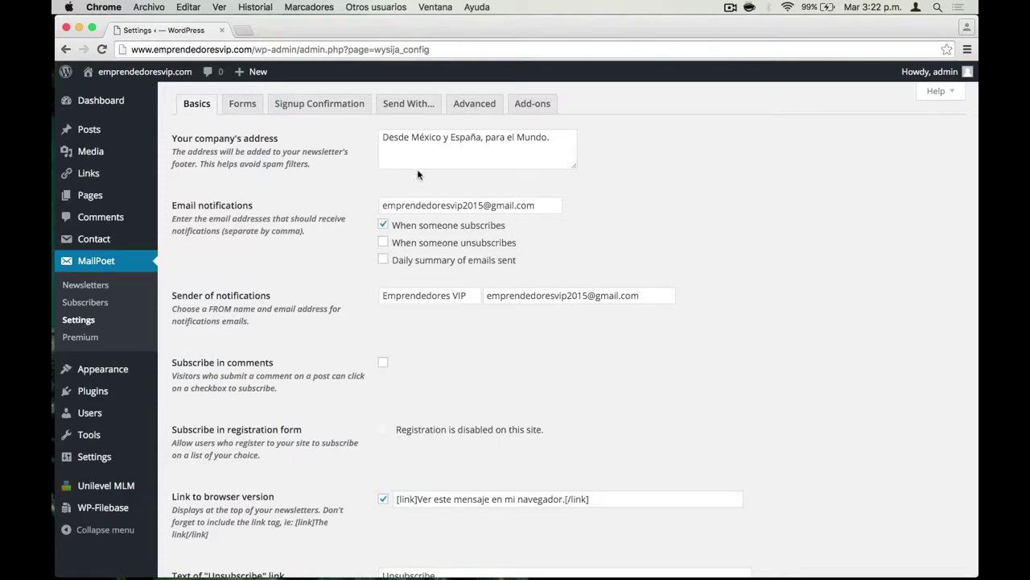
pyautogui.click(422, 148)
pyautogui.scroll(-5, 311, 280)
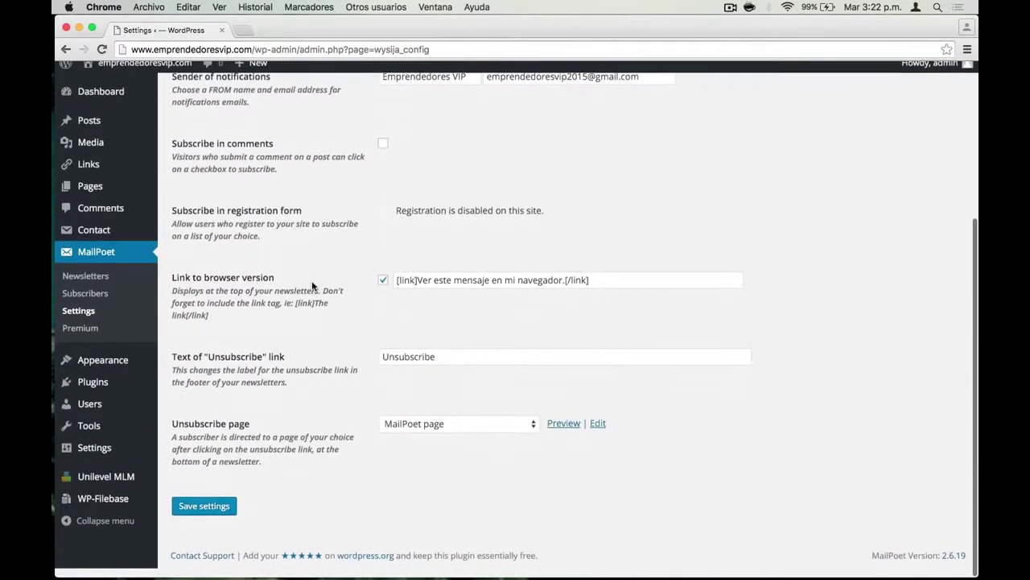
pyautogui.scroll(5, 313, 285)
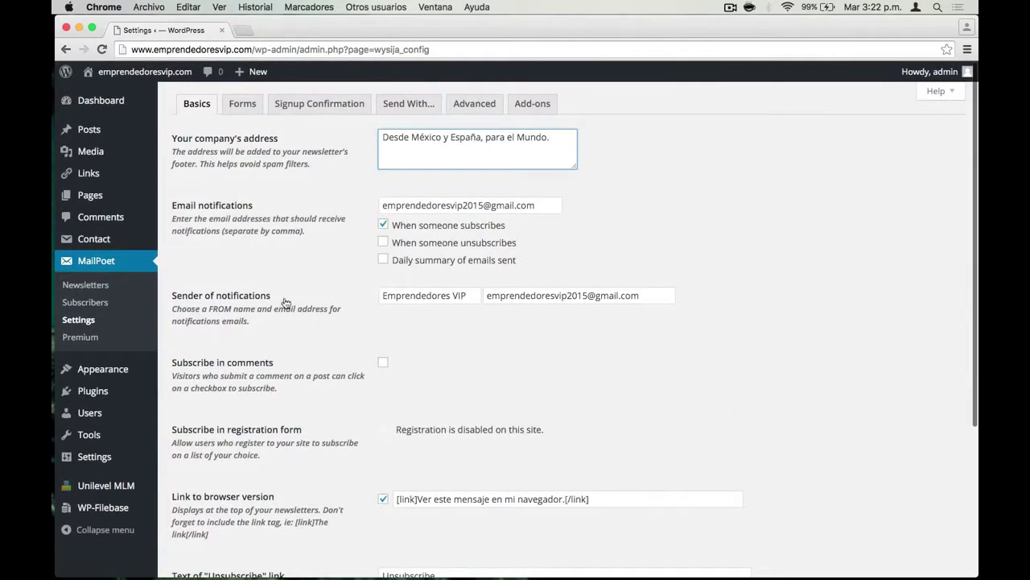